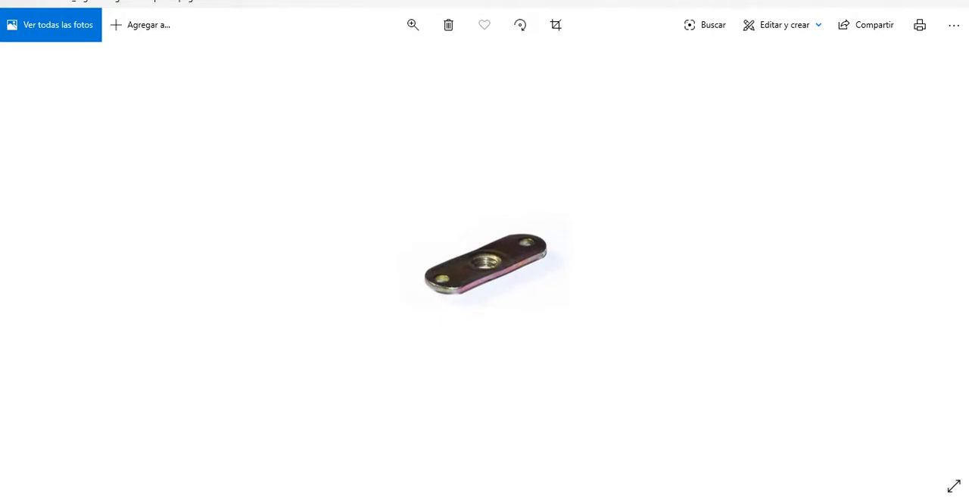
View the dimensioned reference photo of the adjustable foot and switch to the Mesa Fórmica y Caño.3dm model in Rhinoceros.
key("Right")
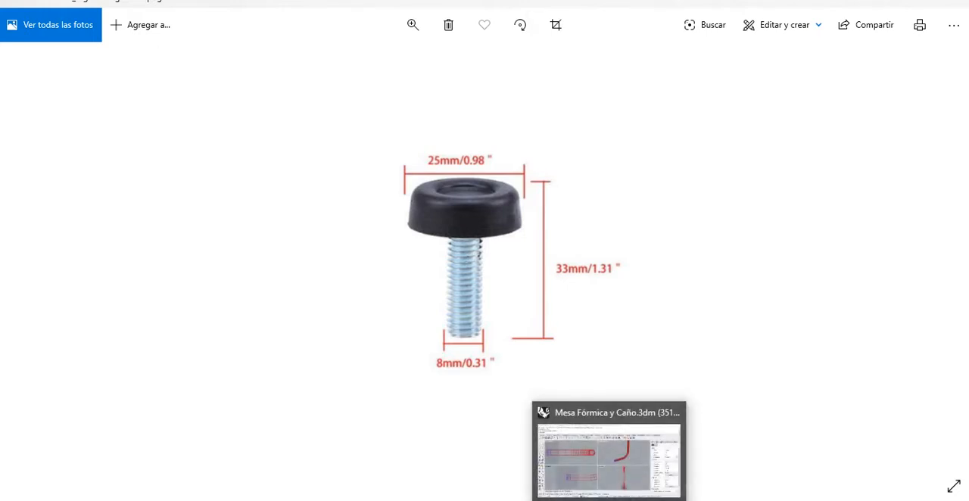
mouse_move(606, 477)
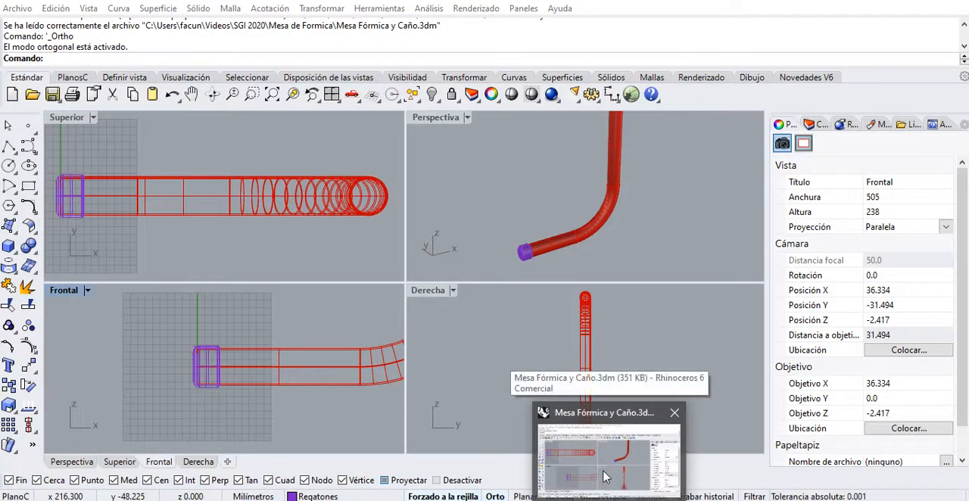
left_click(602, 469)
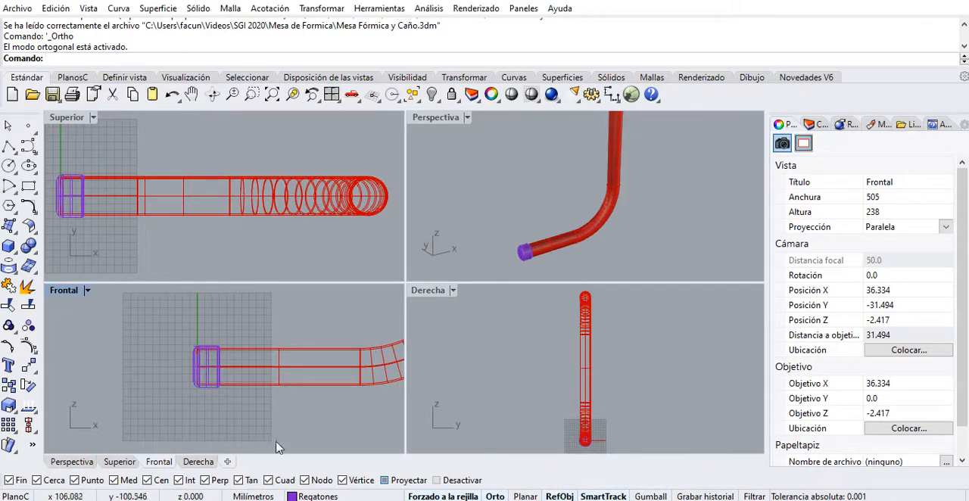
mouse_move(291, 412)
right_mouse_down()
mouse_move(258, 410)
mouse_move(295, 401)
right_mouse_up()
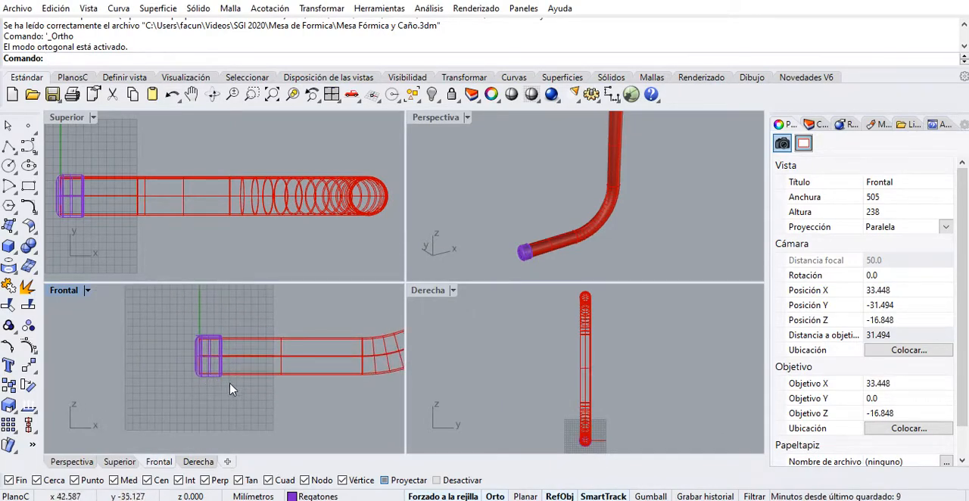
scroll(217, 383, "up", 5)
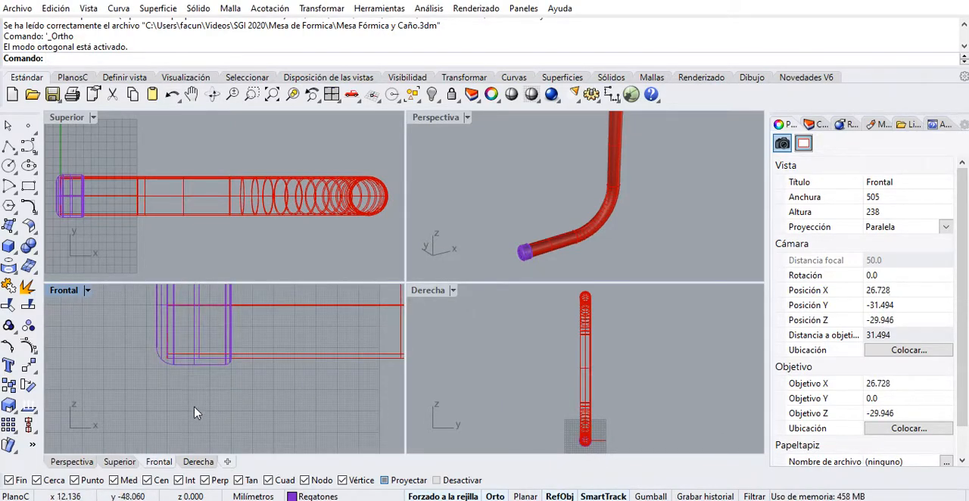
Hide the Patas and Regatones layers and make Capa 03 the current layer.
left_click(817, 125)
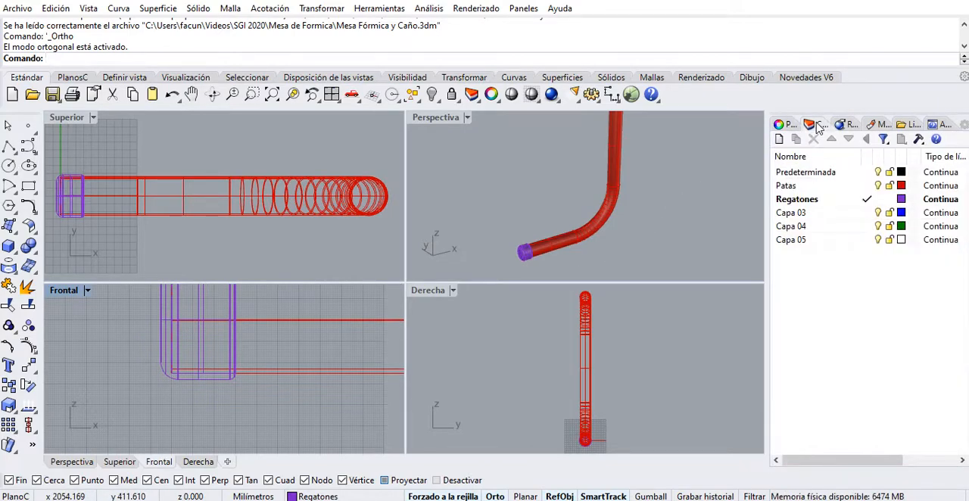
left_click(878, 186)
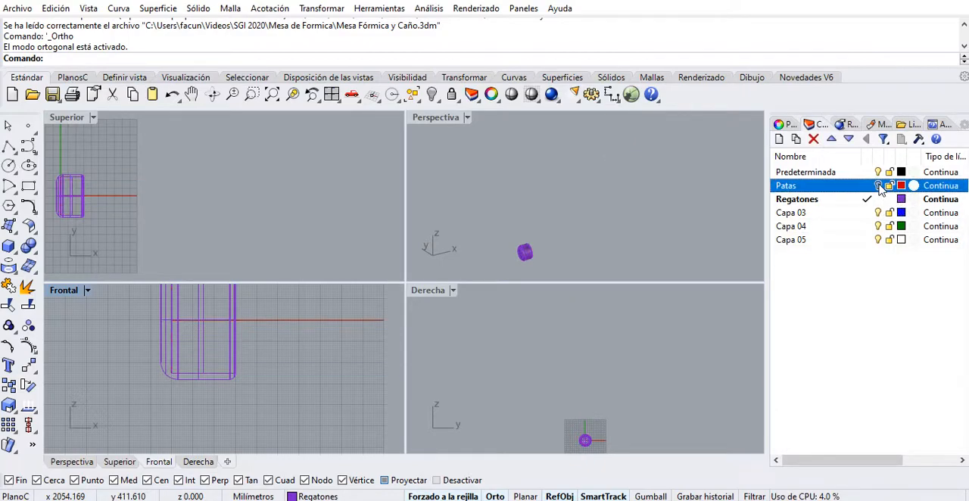
left_click(868, 213)
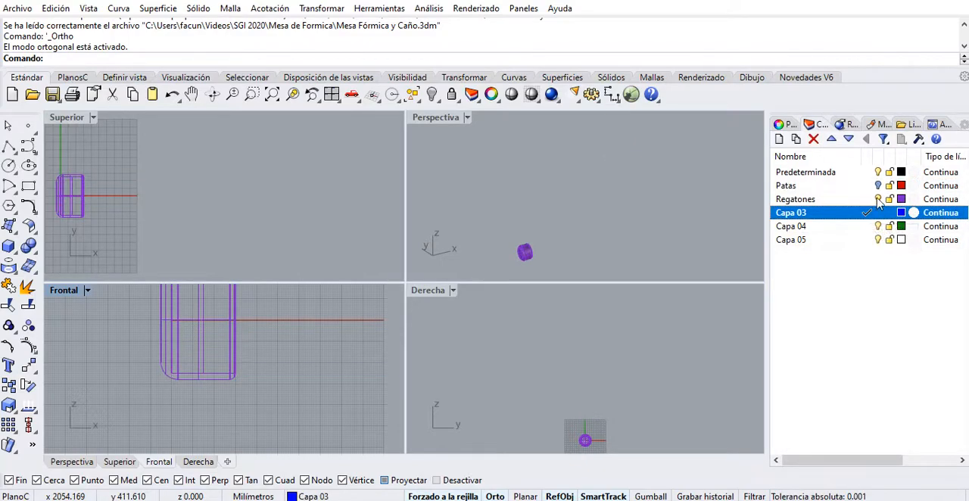
left_click(878, 199)
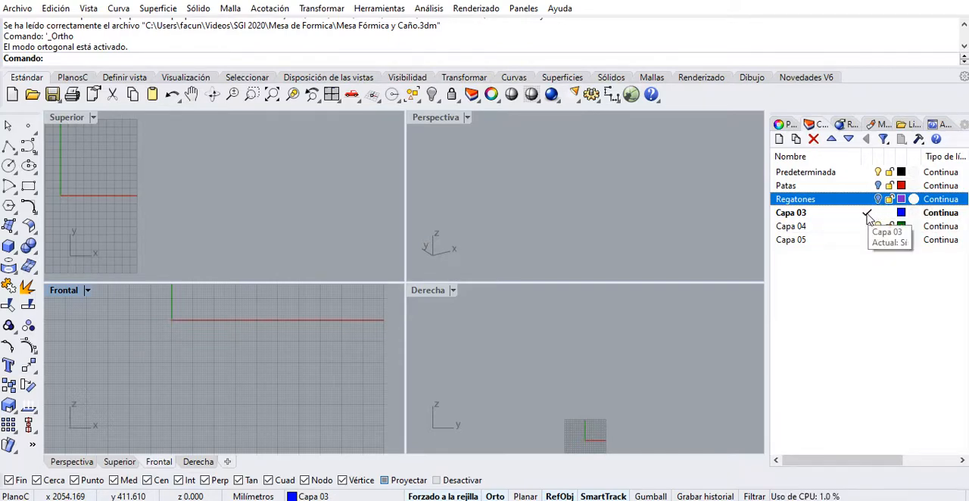
Rename the layer Capa 03 as Regatones Regulables.
left_click(806, 214)
left_click(803, 214)
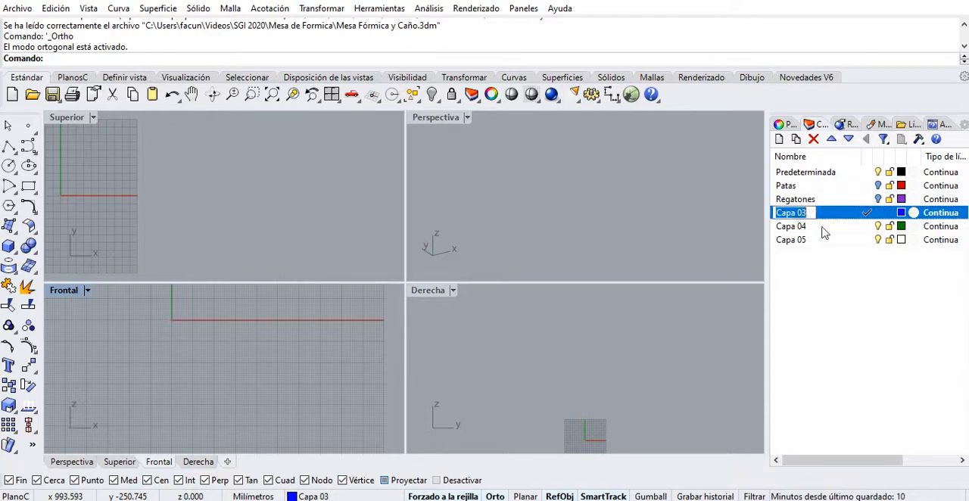
type("Re")
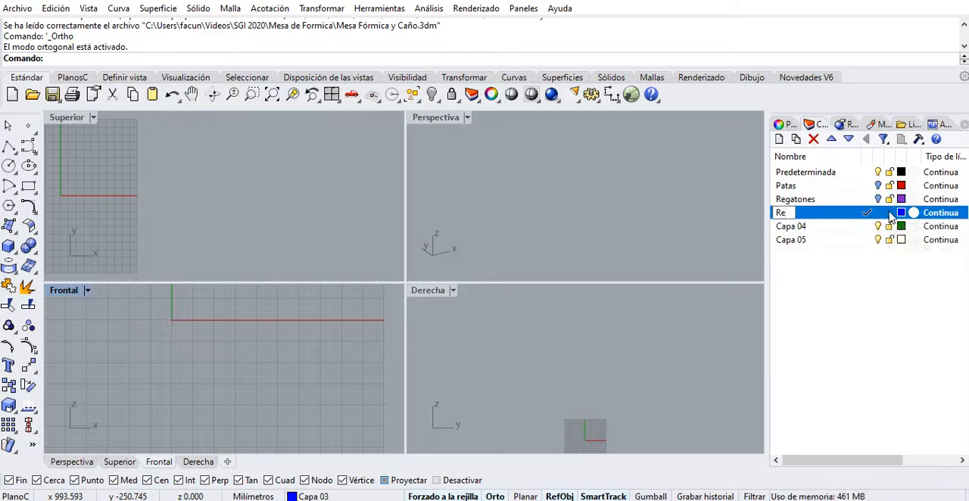
type("gatones")
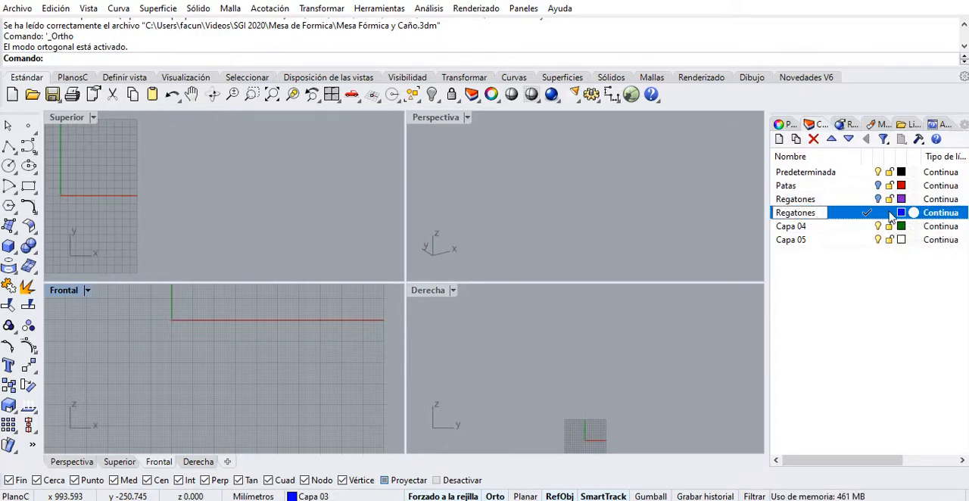
type(" Regulables")
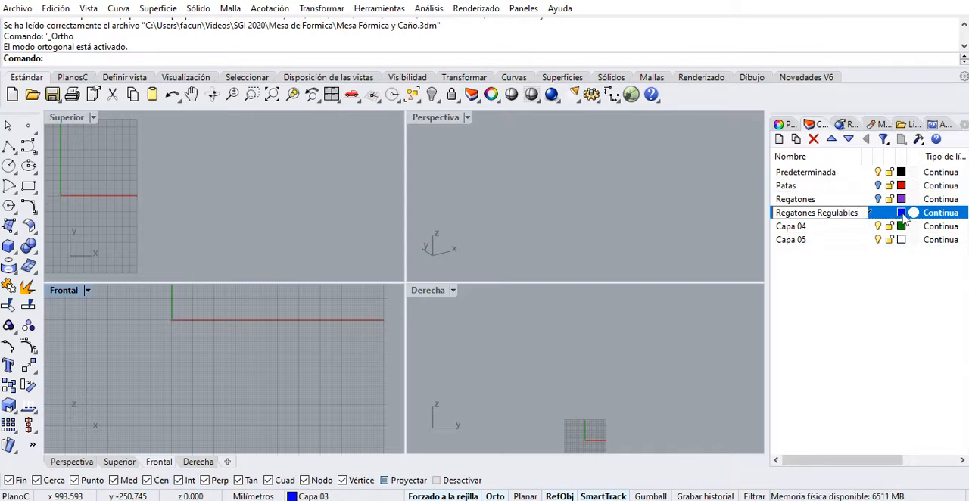
left_click(829, 324)
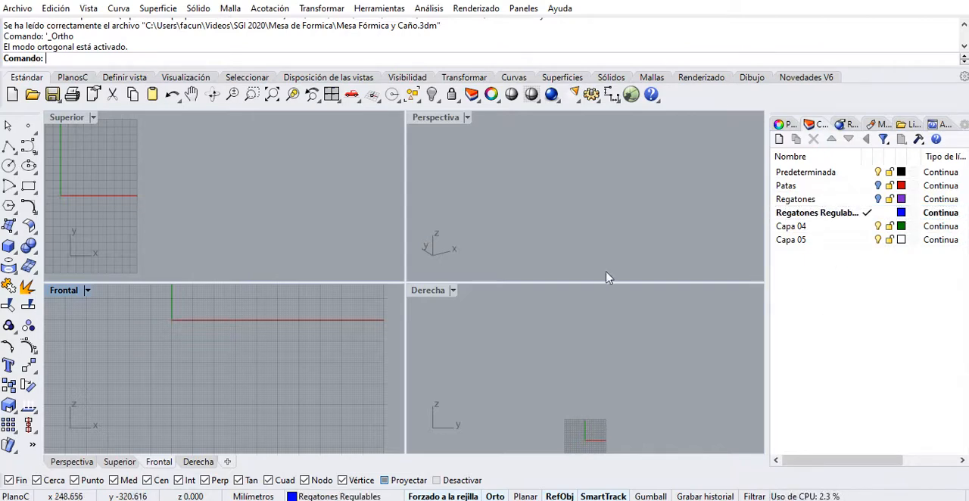
Check the foot's dimensions in the reference photo, maximize the Frontal view and start a polyline at the origin.
right_click_drag(199, 353, 241, 382)
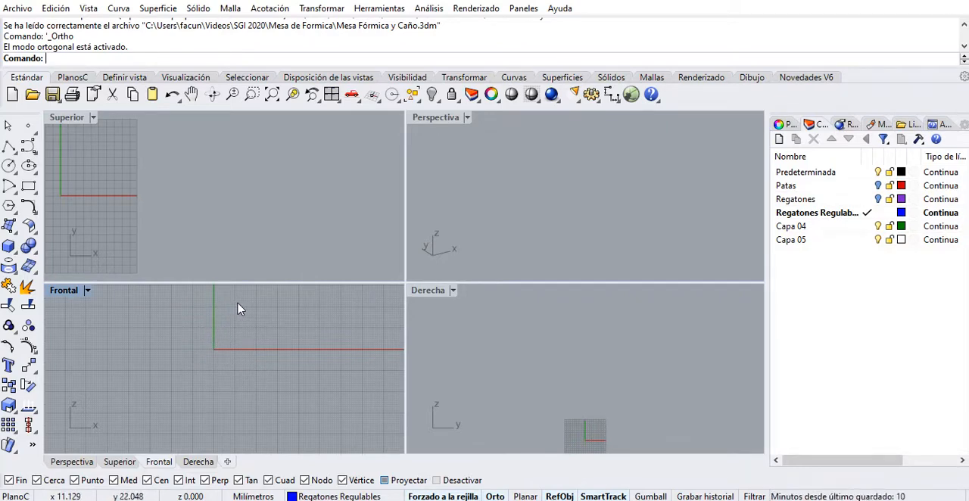
scroll(208, 347, "up", 3)
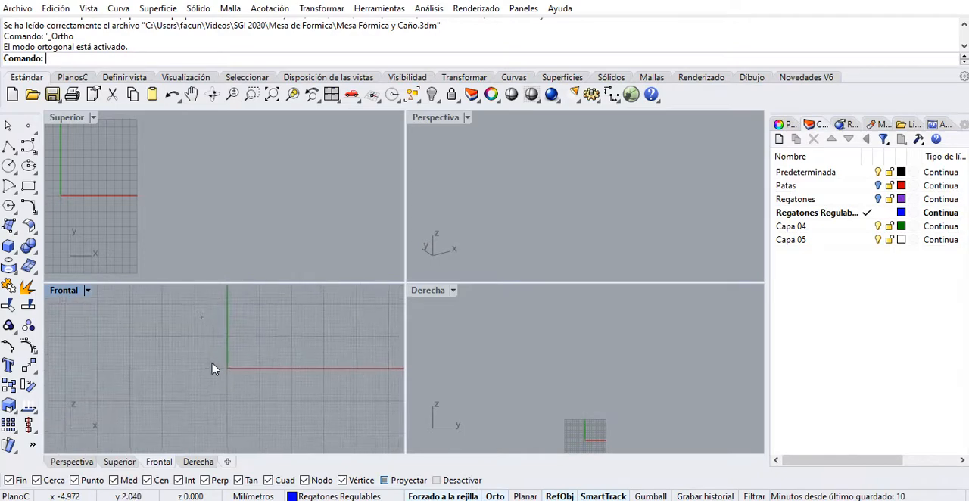
left_click(10, 149)
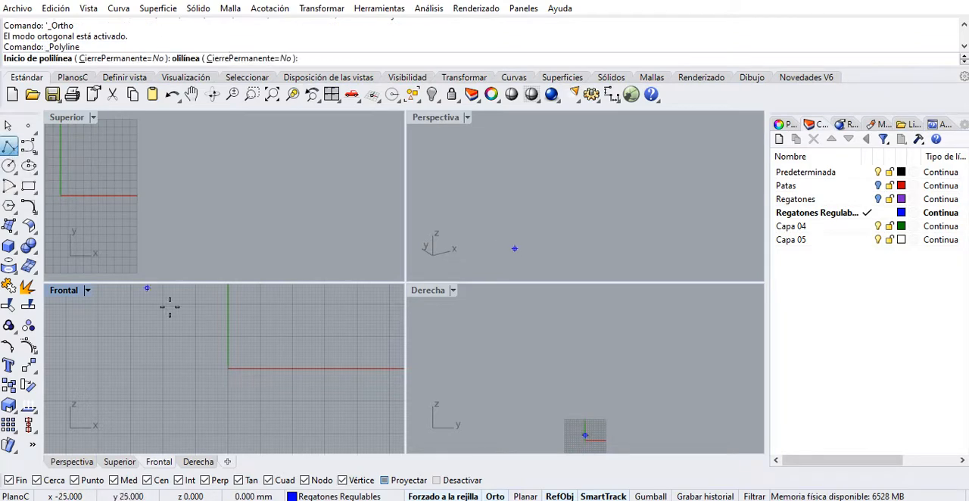
right_click_drag(230, 351, 244, 368)
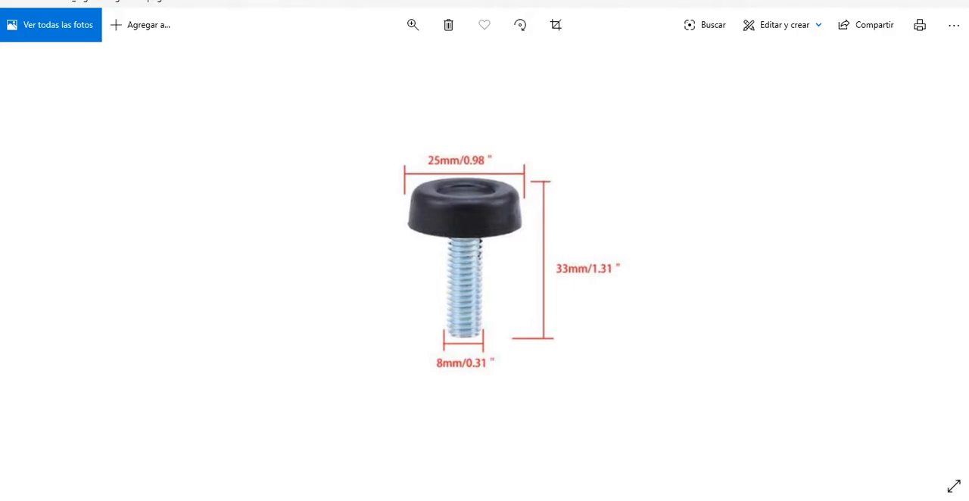
key("alt+Tab")
right_click_drag(135, 229, 285, 256)
right_click_drag(286, 368, 265, 346)
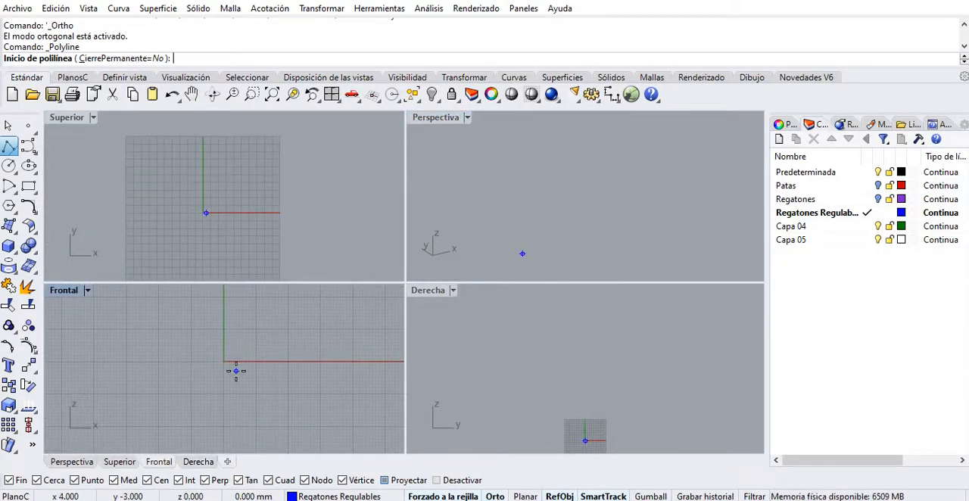
double_click(64, 291)
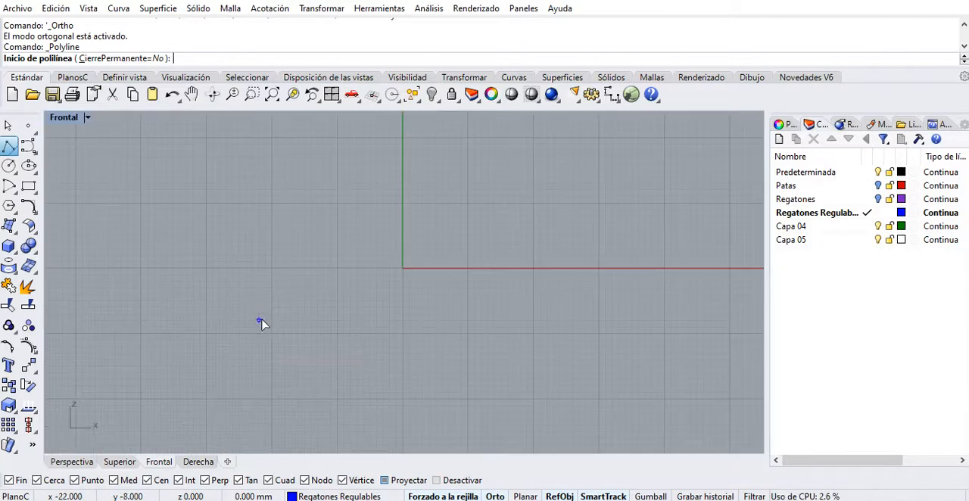
right_click_drag(425, 290, 418, 305)
type("0")
key("Return")
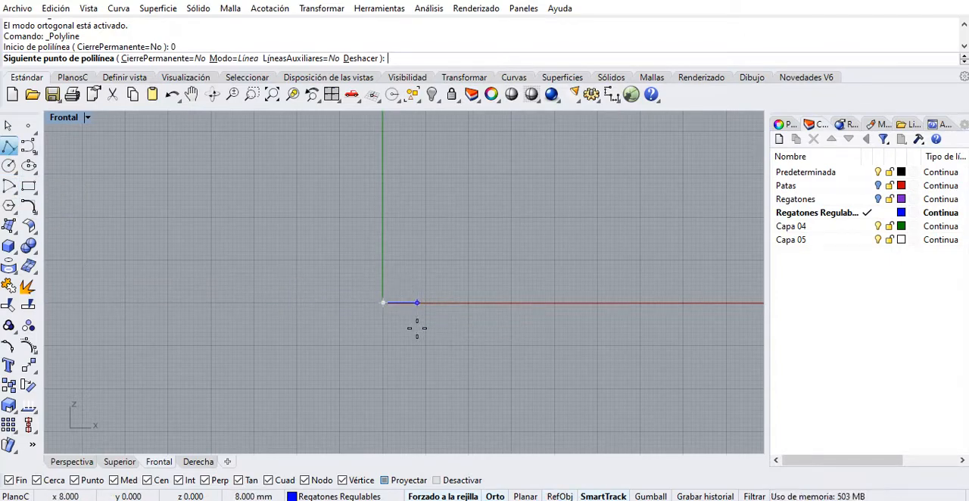
Draw the foot profile's base segment 12.5 mm long from the origin along the positive X axis, using the reference photo's width.
key("alt+Tab")
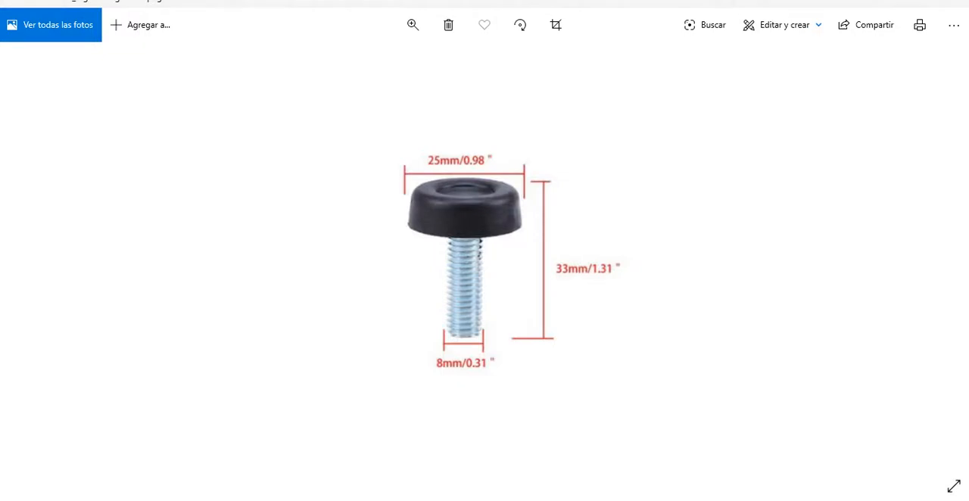
key("alt+Tab")
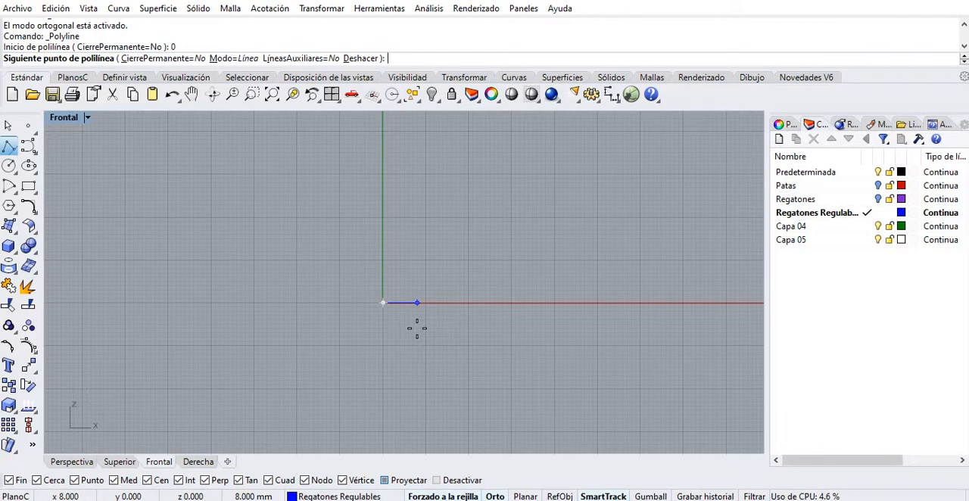
type("12.")
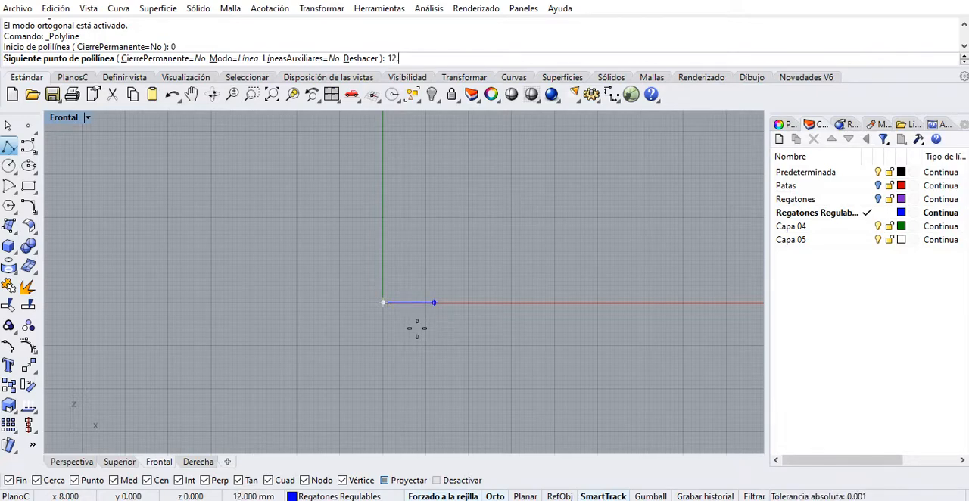
type("5")
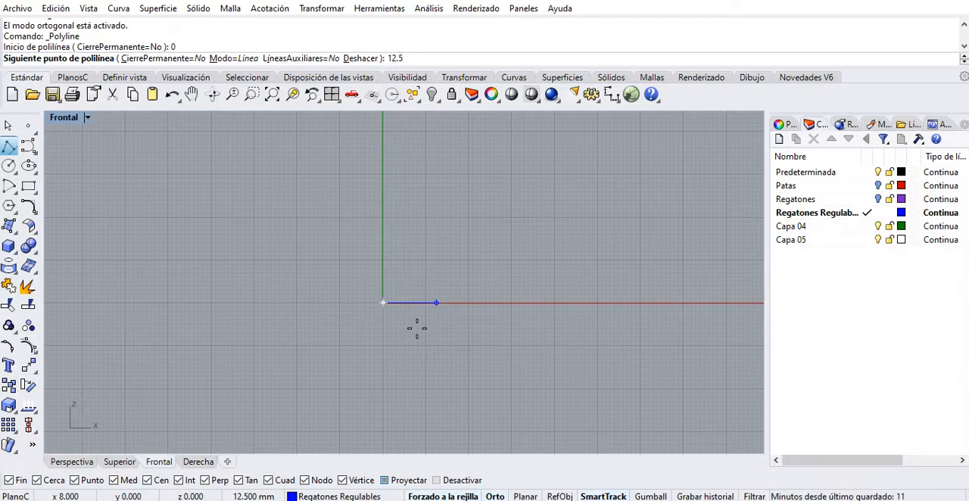
key("Return")
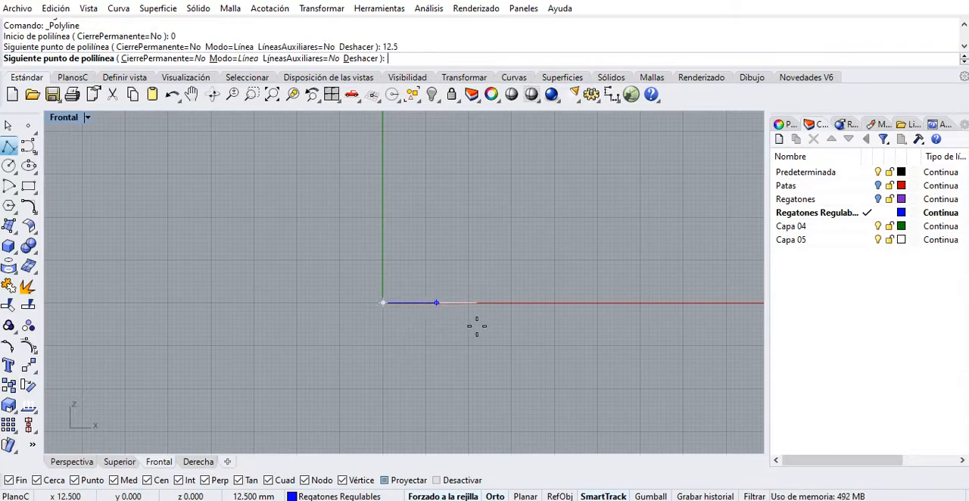
left_click(448, 309)
Add a 10 mm vertical segment upward from the base's outer end and finish the polyline.
scroll(437, 273, "up", 5)
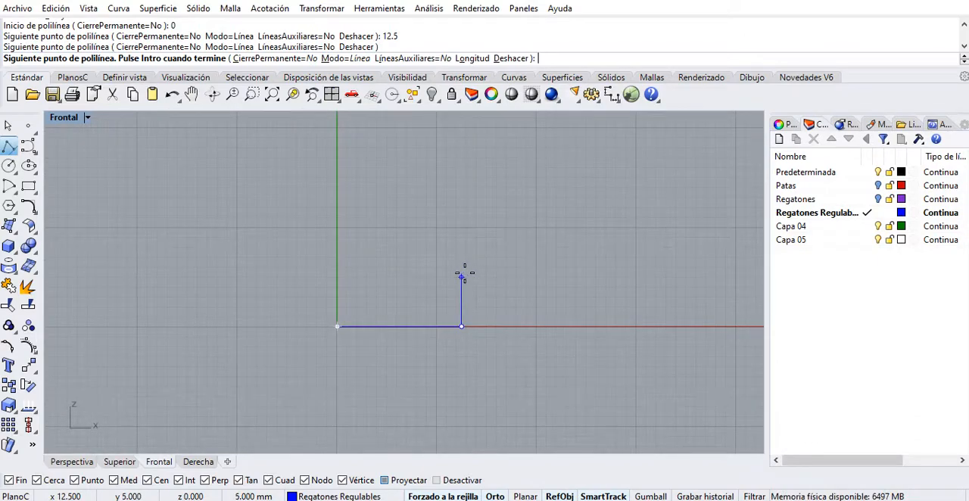
type("10")
key("Return")
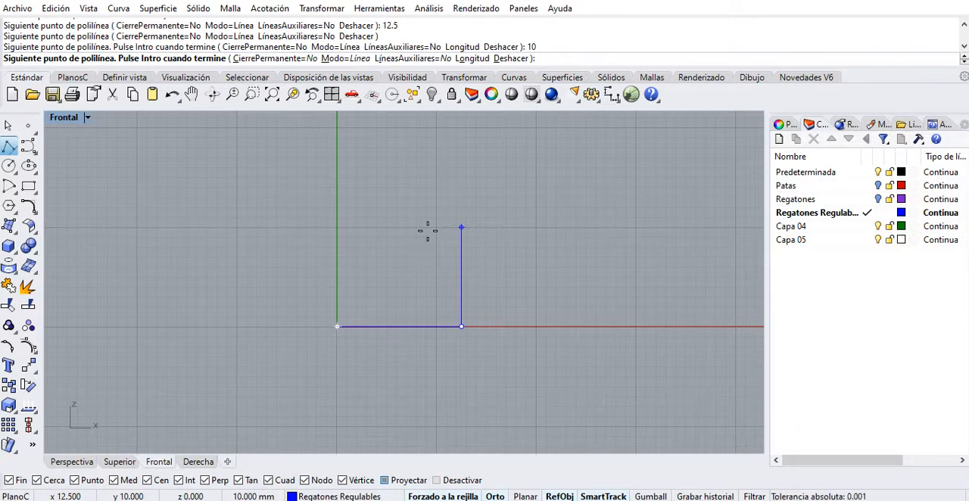
key("Return")
key("Return")
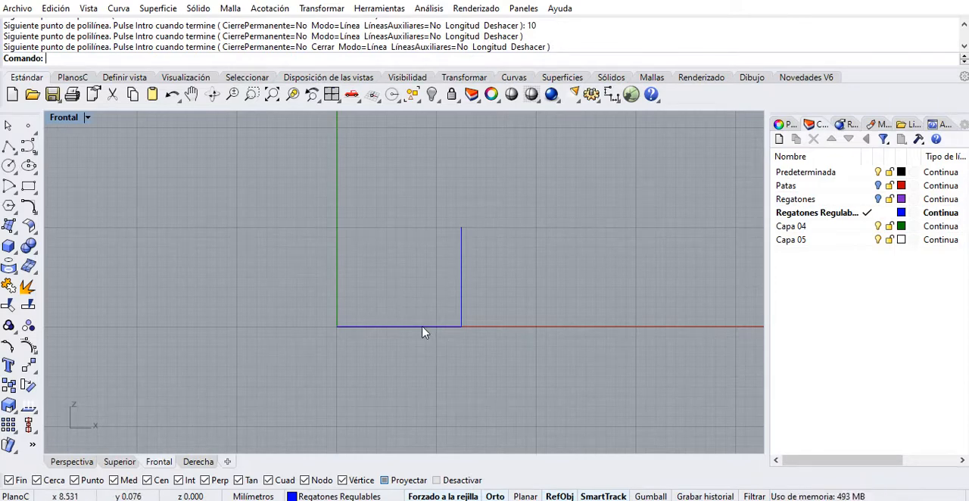
scroll(440, 339, "up", 4)
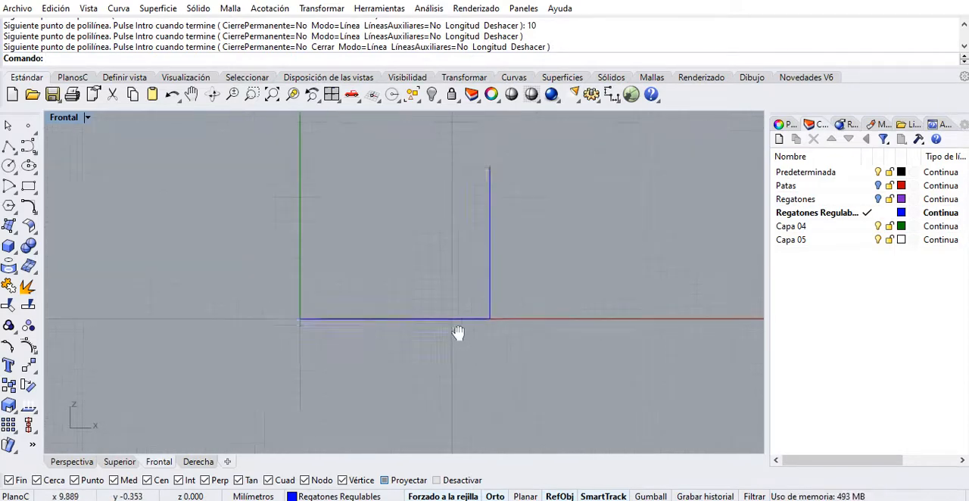
left_click(10, 146)
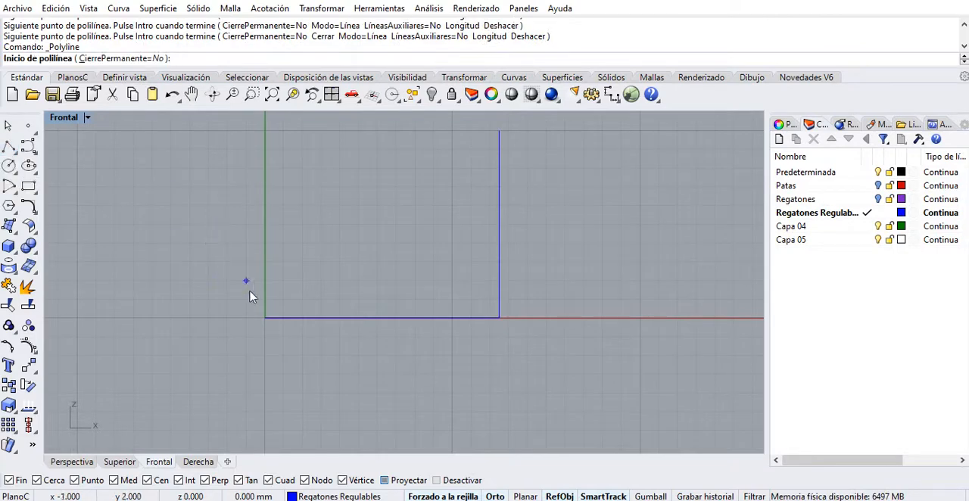
right_click_drag(279, 285, 308, 336)
scroll(288, 307, "up", 2)
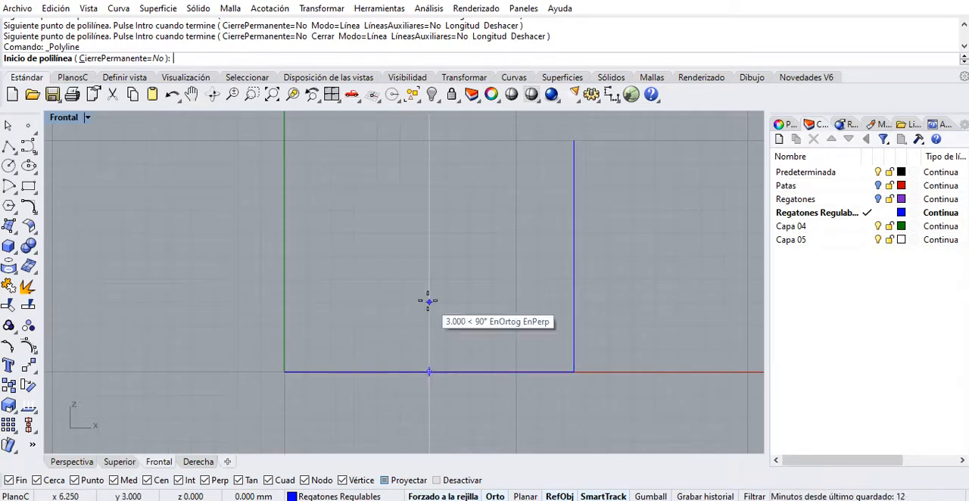
right_click_drag(353, 262, 383, 233)
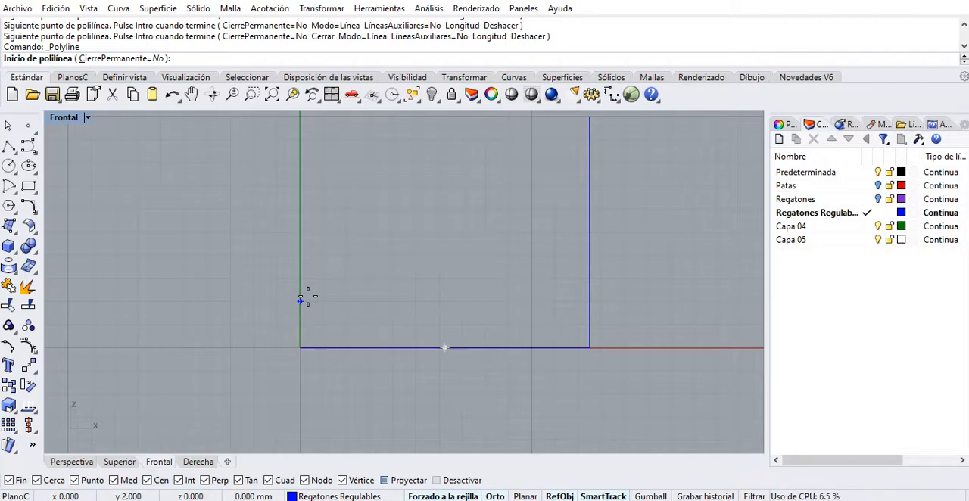
Draw a circle about 4 mm in diameter resting on the base line, with its centre about 9 mm from the vertical axis.
left_click(8, 165)
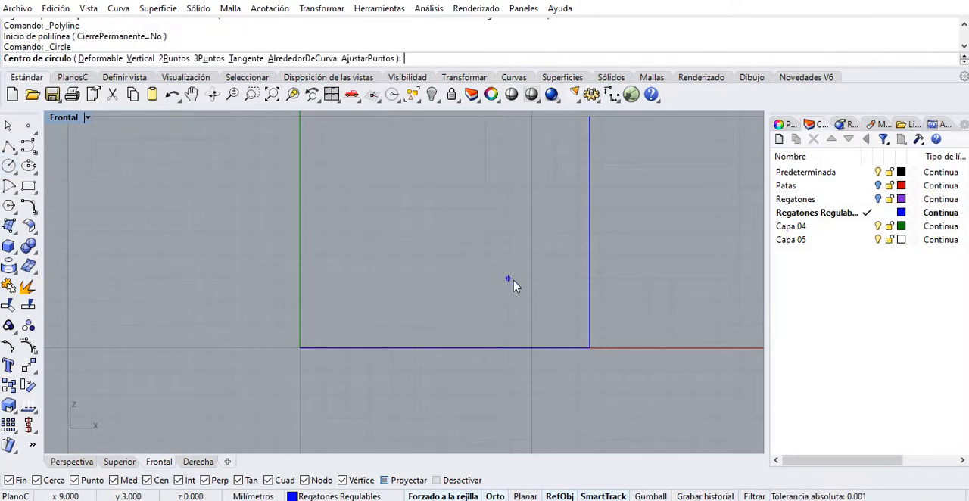
left_click(510, 348)
key("Return")
key("Escape")
left_click(553, 307)
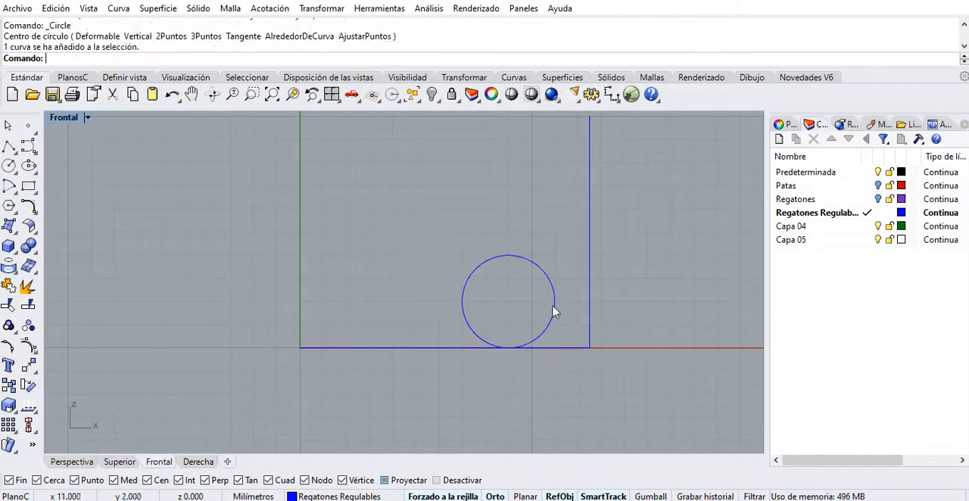
Draw a circle about 6 mm in diameter resting on the base line, centred about 9 mm from the vertical axis, and delete the smaller circle.
key("Escape")
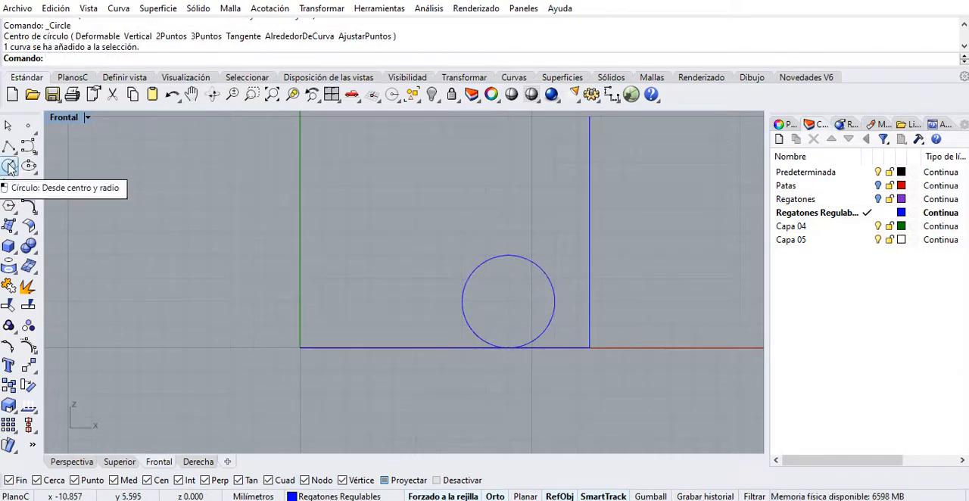
key("Return")
left_click(508, 278)
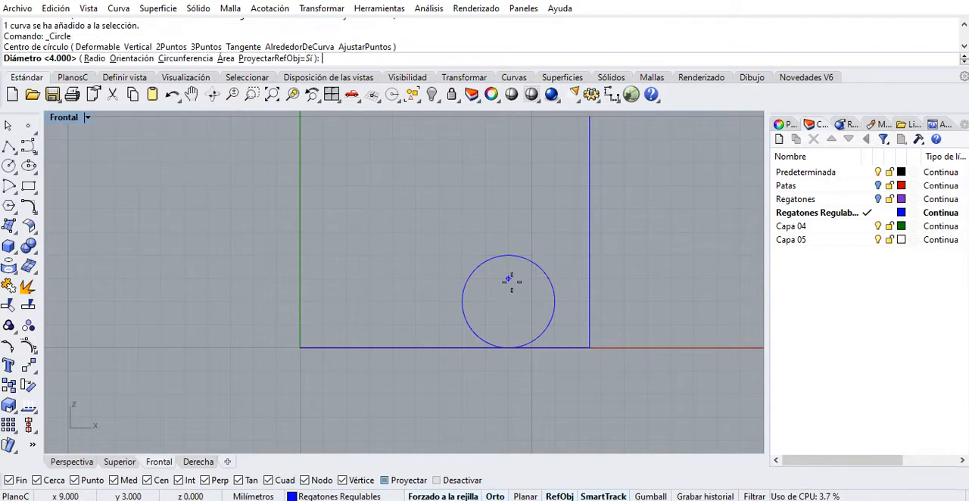
left_click(508, 347)
left_click(544, 271)
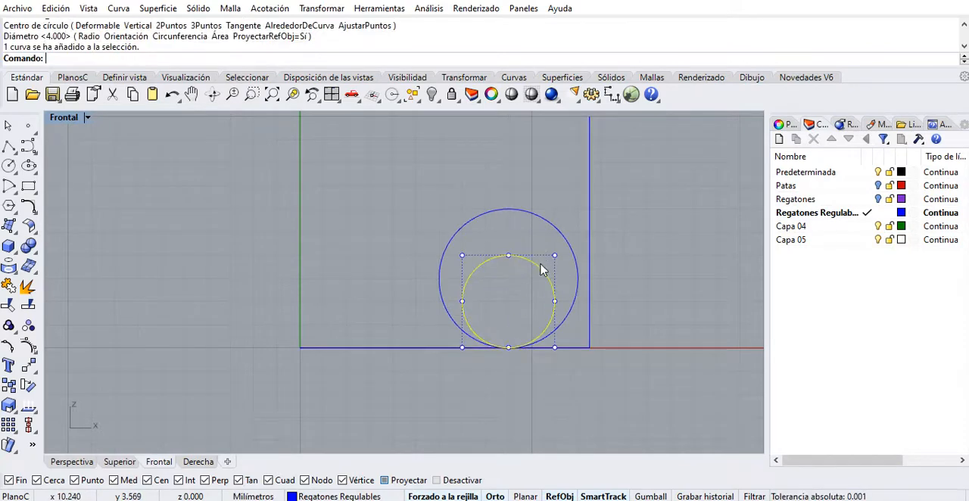
key("Delete")
right_click_drag(534, 273, 530, 271)
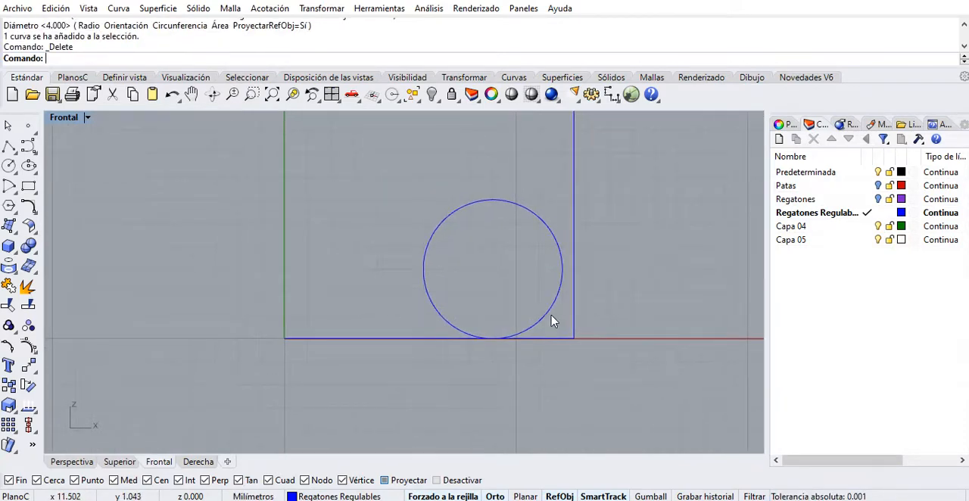
Move the circle horizontally by its outer quadrant point until it touches the profile's vertical line.
left_click(547, 322)
right_click_drag(544, 322, 526, 331)
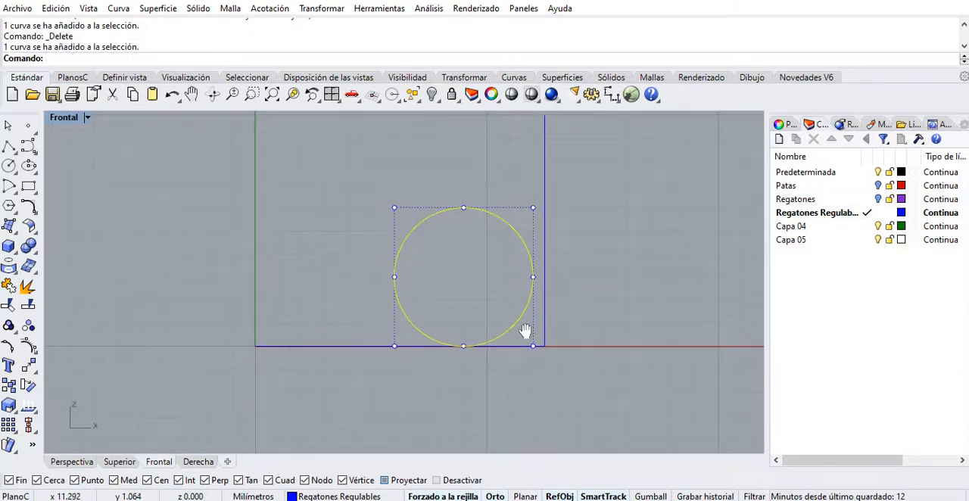
left_click(28, 367)
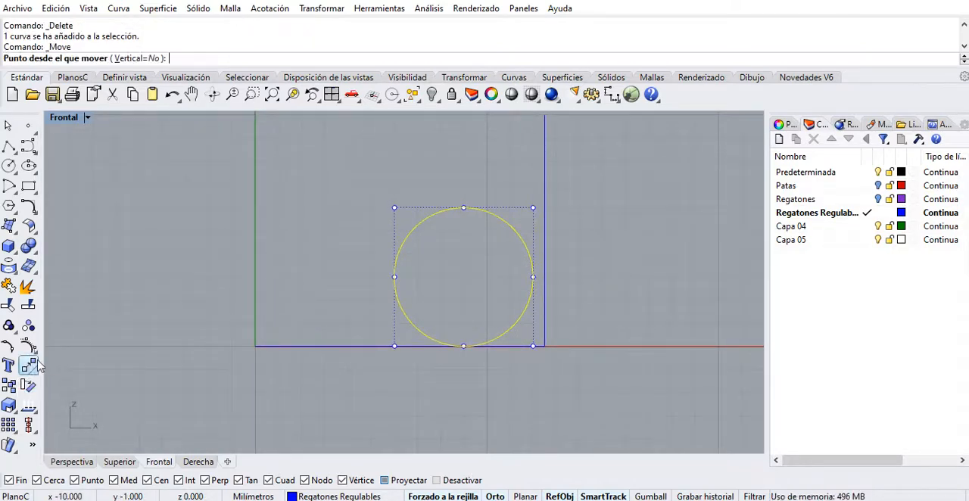
left_click(533, 276)
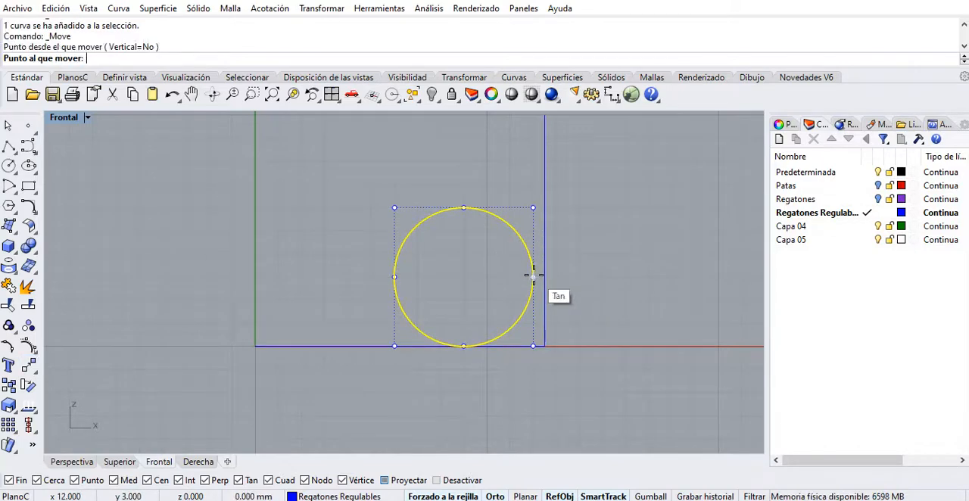
left_click(545, 276)
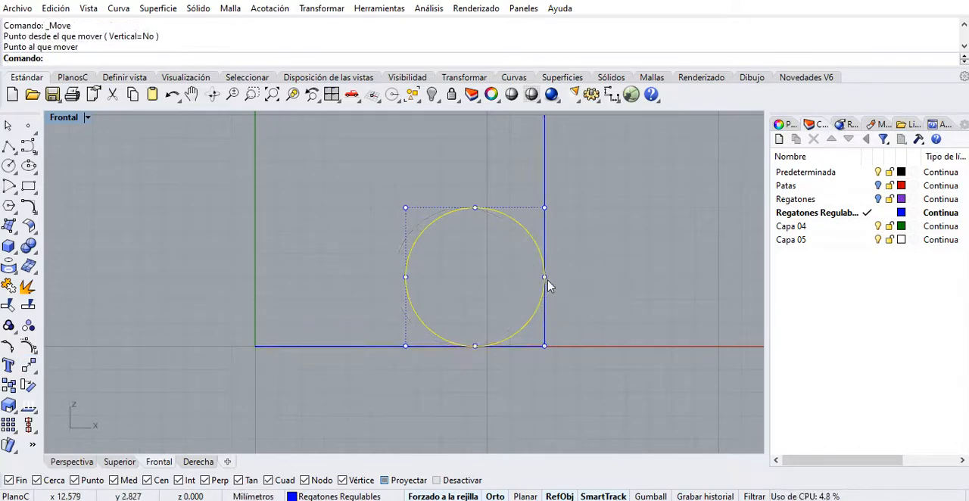
right_click_drag(460, 304, 510, 288)
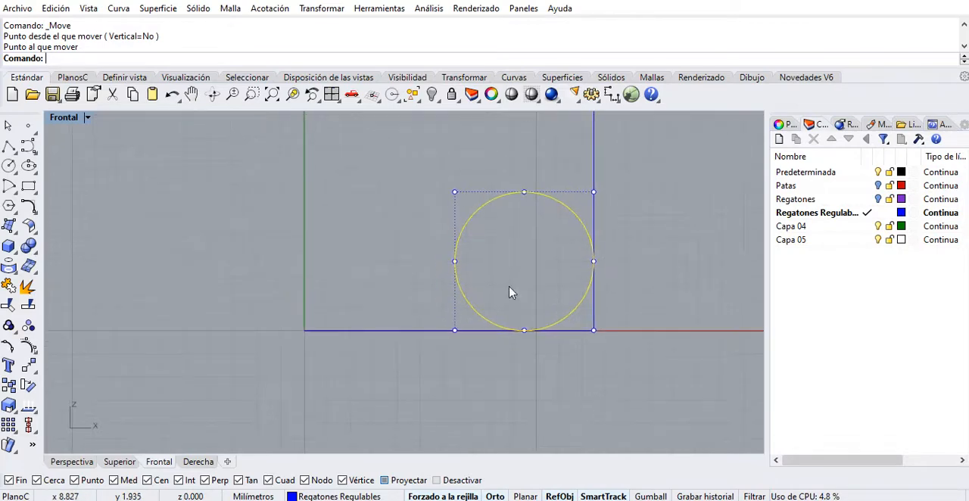
key("Escape")
key("Escape")
Draw a horizontal line about 6.5 mm long from the circle's inner quadrant point to the vertical axis.
left_click(9, 147)
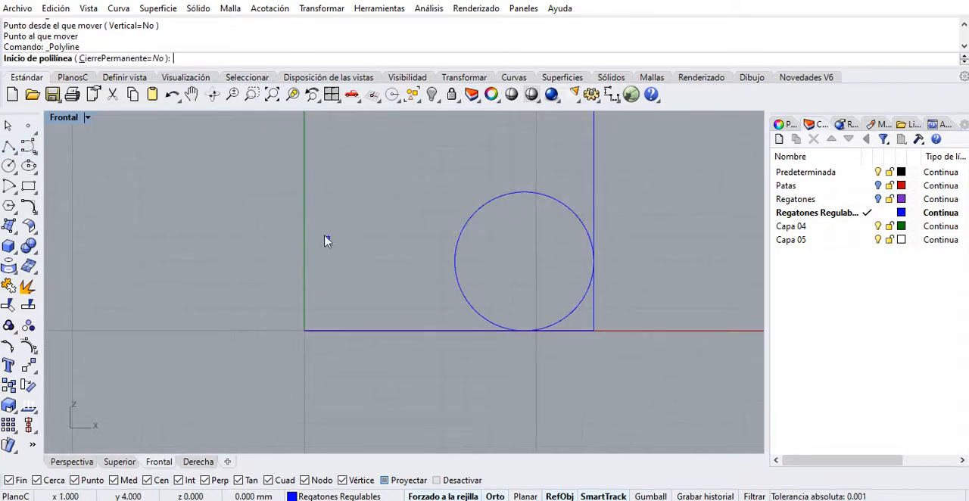
left_click(455, 261)
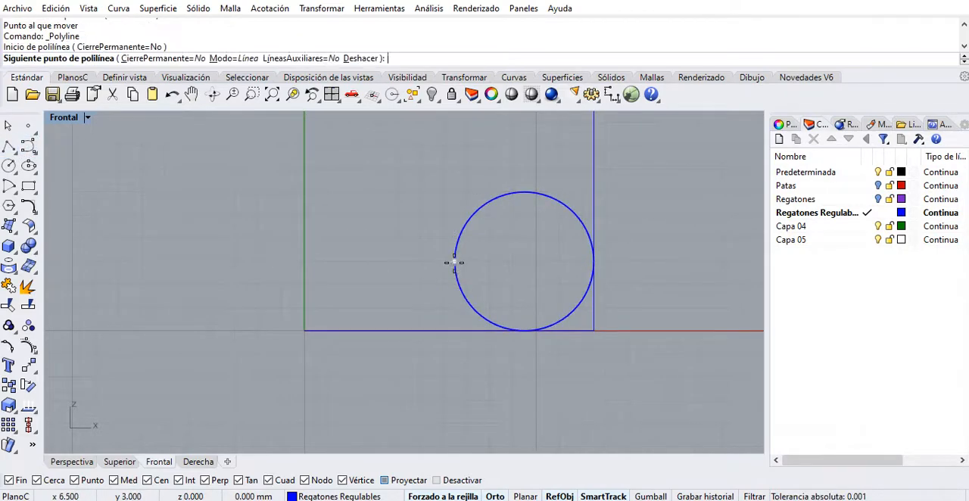
left_click(310, 259)
key("Return")
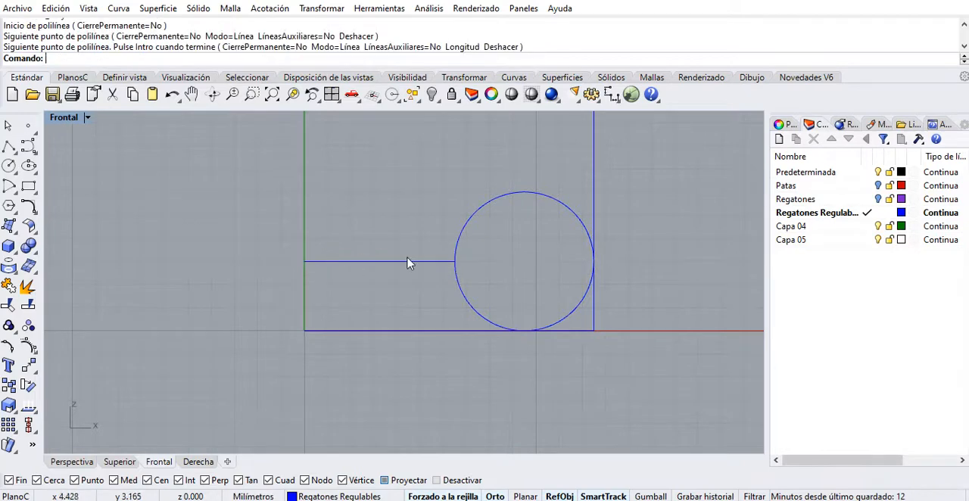
right_click_drag(407, 262, 372, 259)
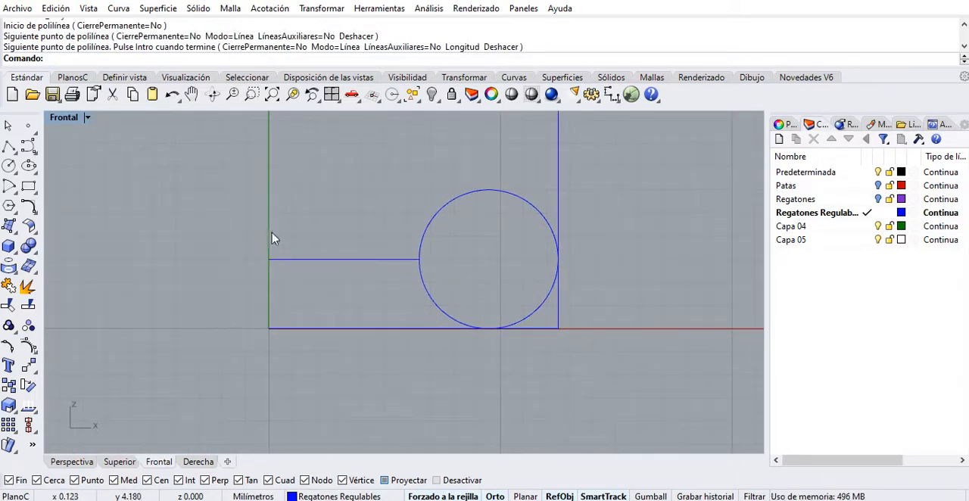
scroll(299, 262, "down", 5)
right_click_drag(306, 260, 303, 277)
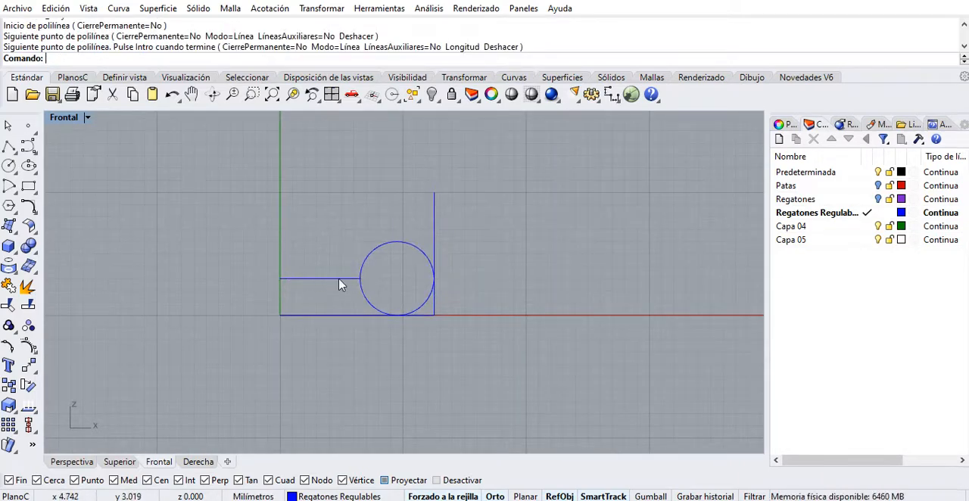
scroll(340, 284, "up", 3)
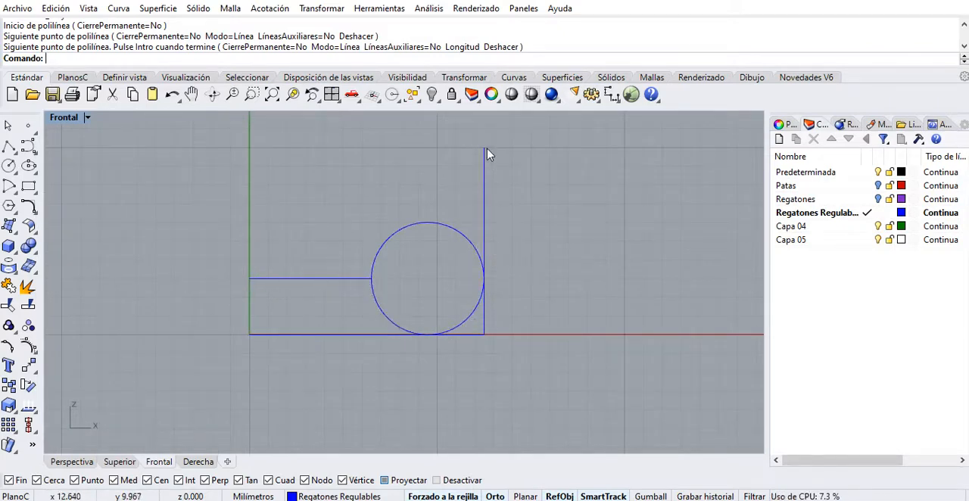
right_click_drag(495, 261, 514, 342)
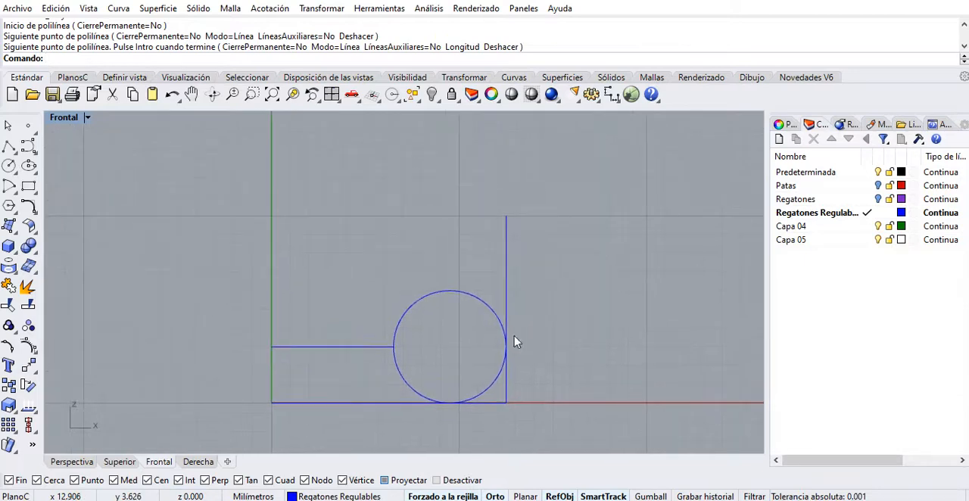
Trim away the outer bottom corner, the circle's upper half and the base line, using all profile curves as cutting objects.
scroll(485, 318, "down", 3)
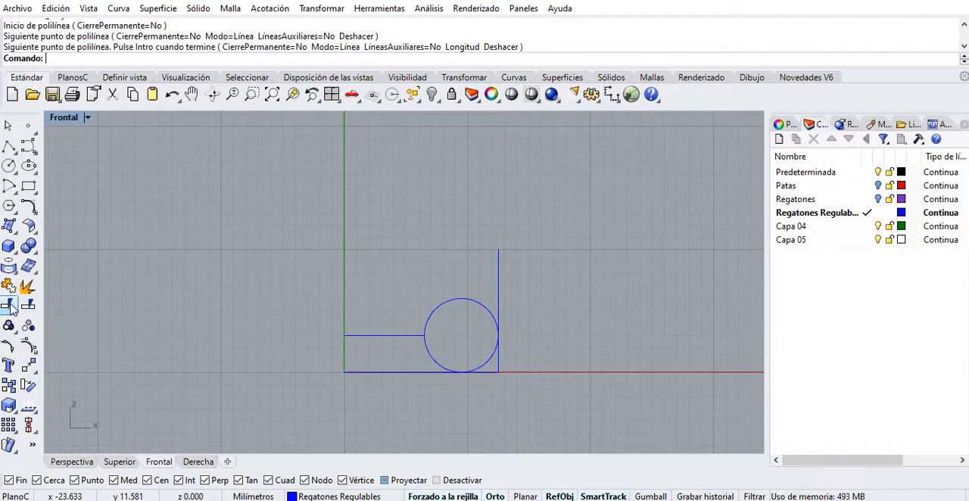
left_click(9, 305)
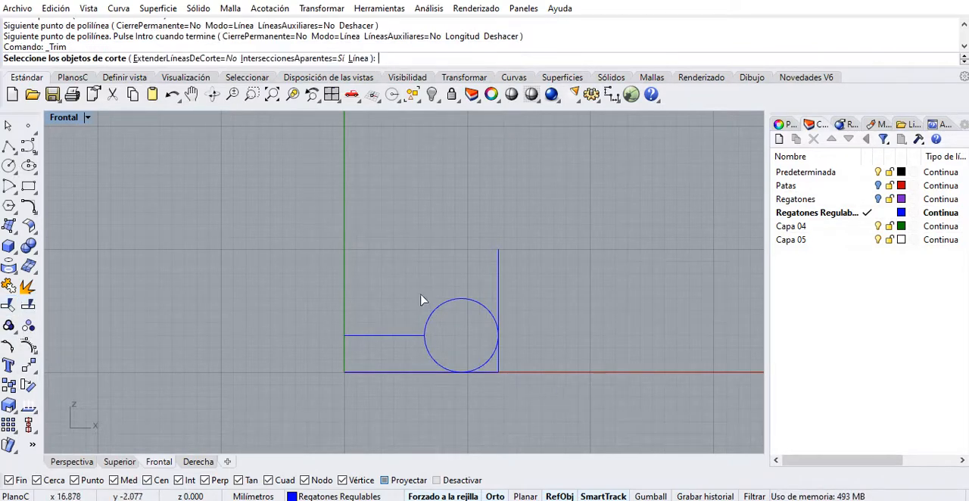
left_click_drag(553, 398, 326, 243)
key("Return")
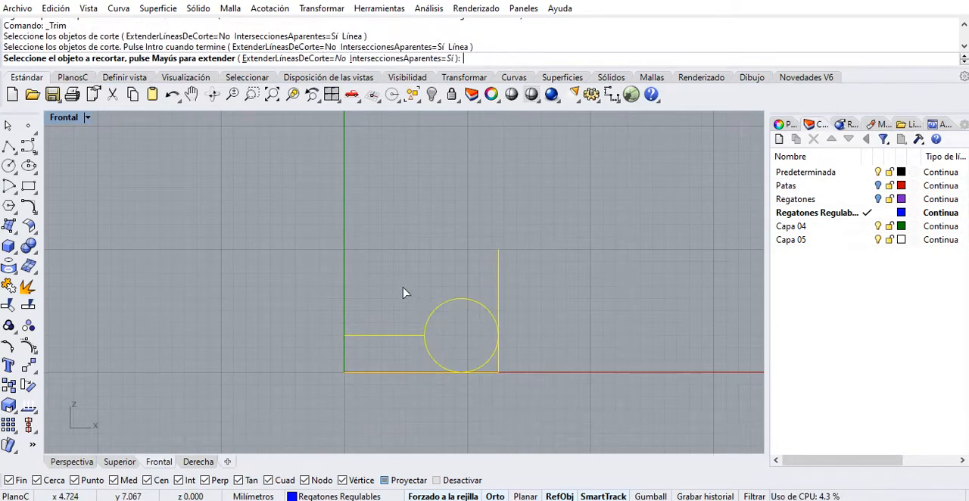
scroll(428, 325, "up", 2)
scroll(472, 340, "up", 1)
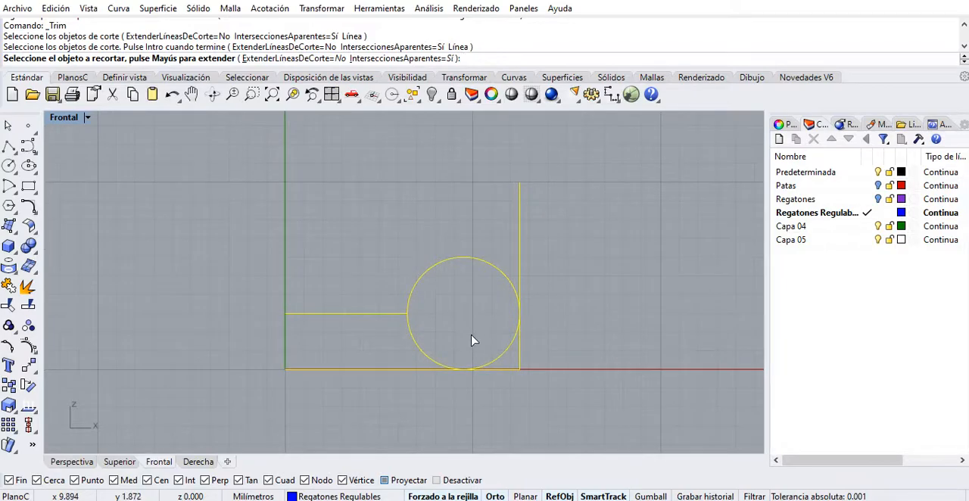
scroll(493, 355, "up", 1)
left_click(529, 357)
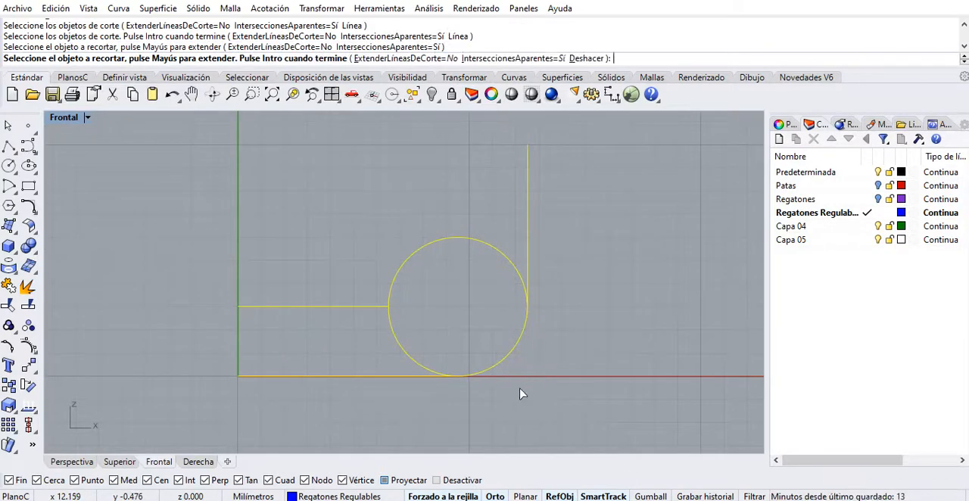
left_click(393, 286)
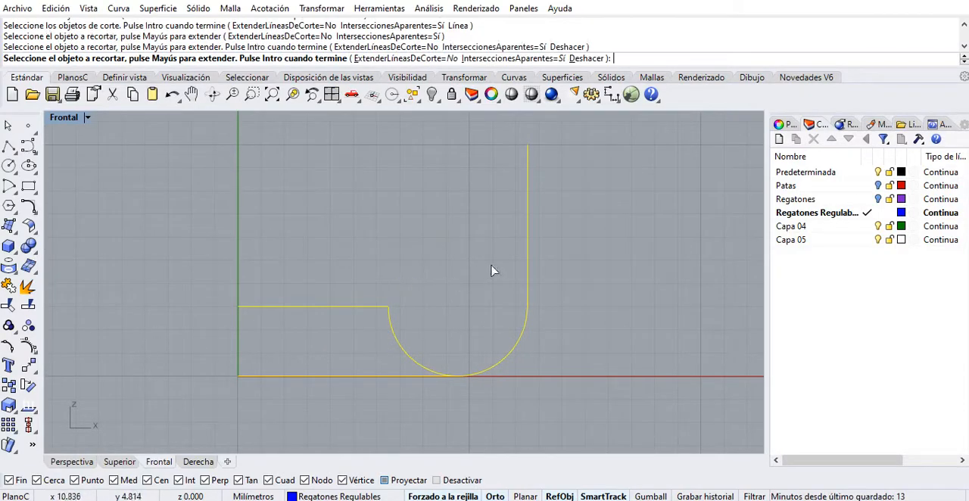
left_click(355, 378)
key("Return")
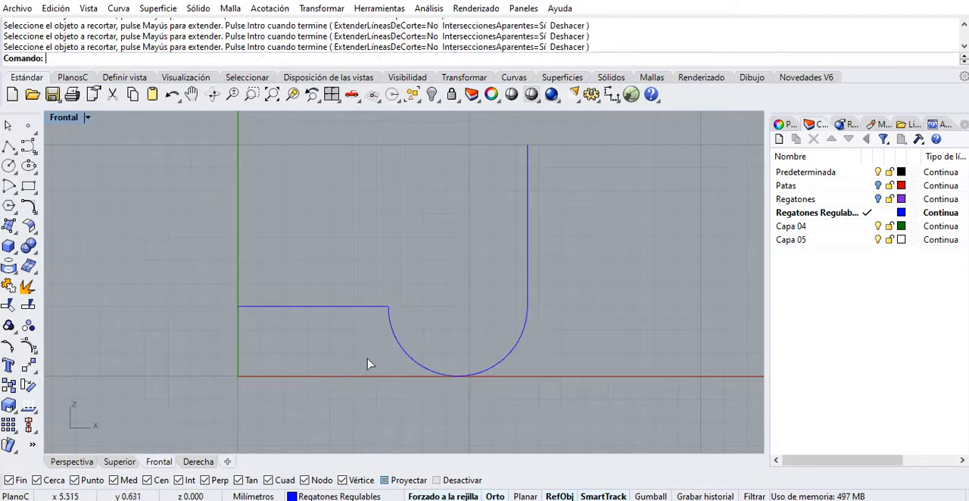
Fillet the corner between the short horizontal line and the arc with a radius of 1 mm.
scroll(517, 281, "down", 3)
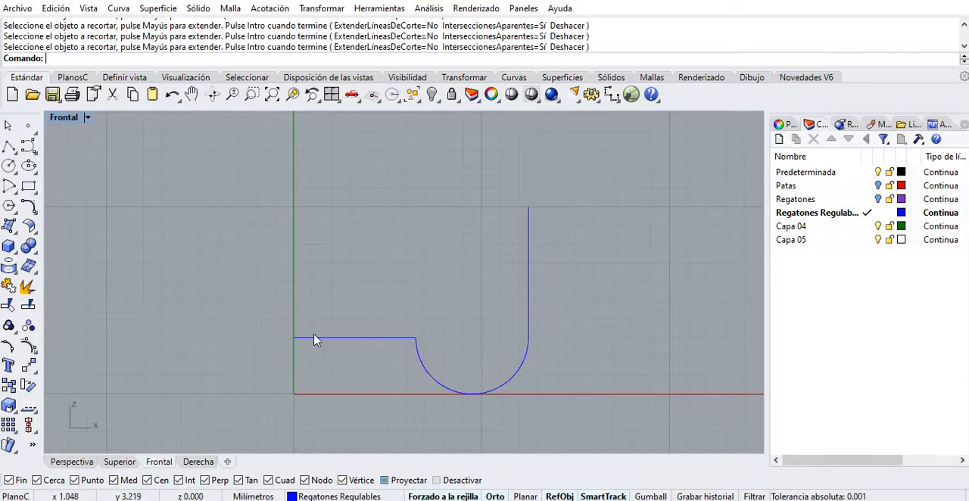
scroll(510, 325, "up", 5)
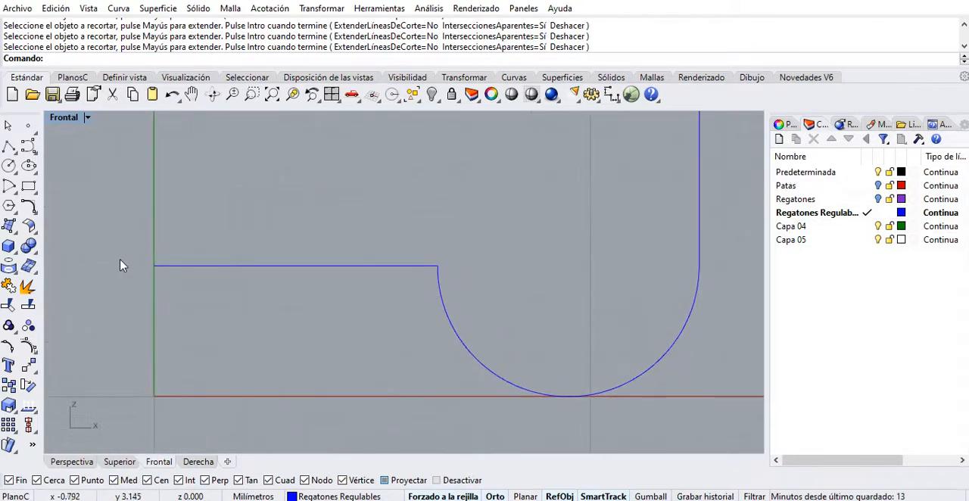
left_click(29, 207)
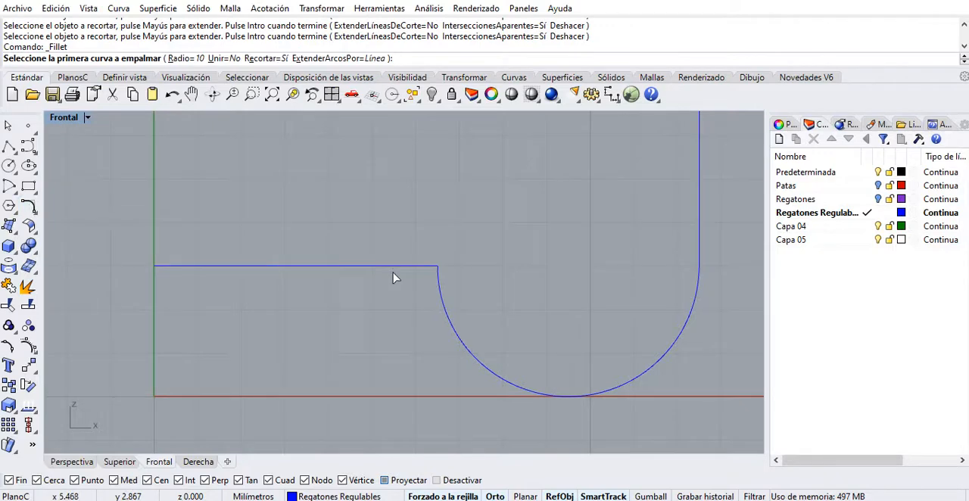
type("1")
key("Return")
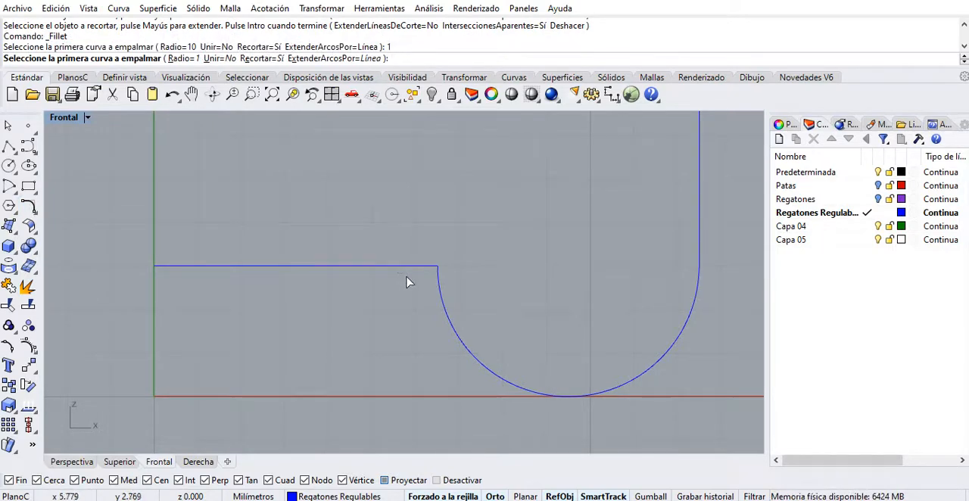
left_click(405, 266)
left_click(445, 296)
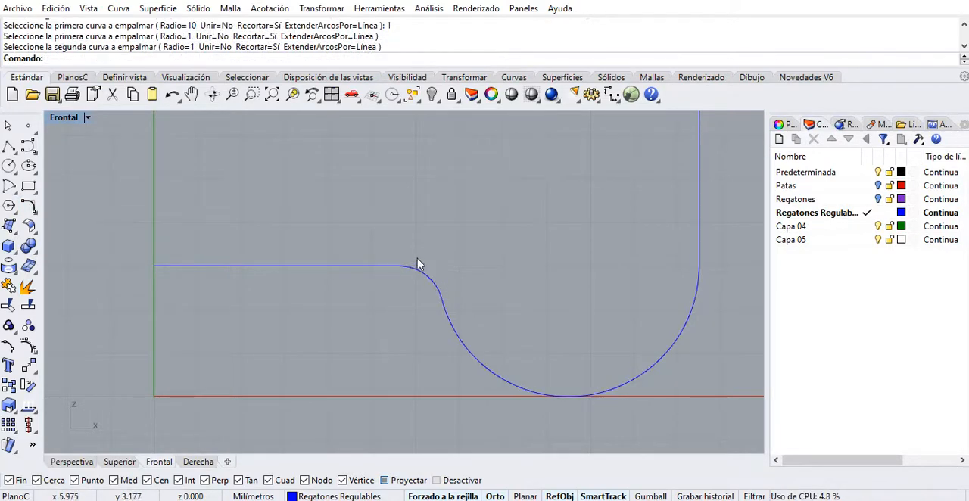
Draw the profile's top edge as a horizontal line from about 4 mm off the vertical axis, at 10 mm height, to the vertical line's upper end.
scroll(477, 293, "down", 3)
scroll(485, 295, "down", 2)
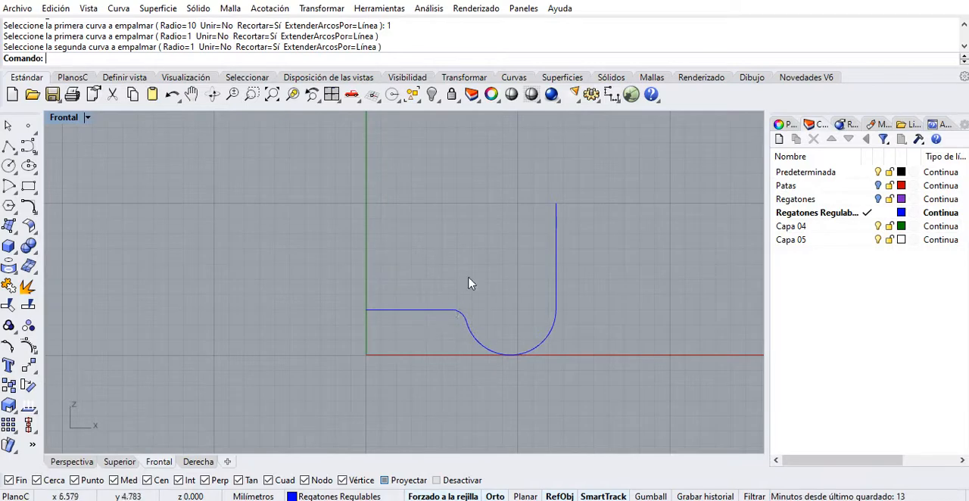
right_click_drag(469, 284, 480, 302)
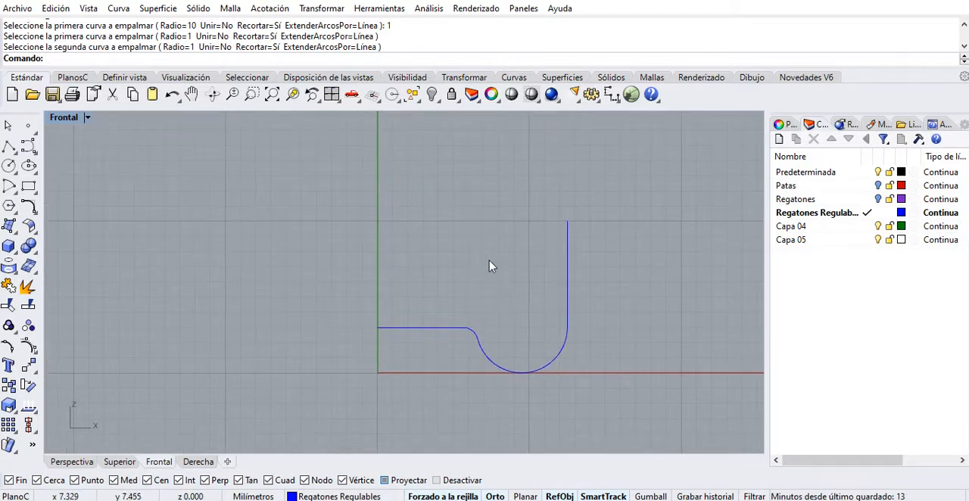
right_click_drag(490, 266, 492, 310)
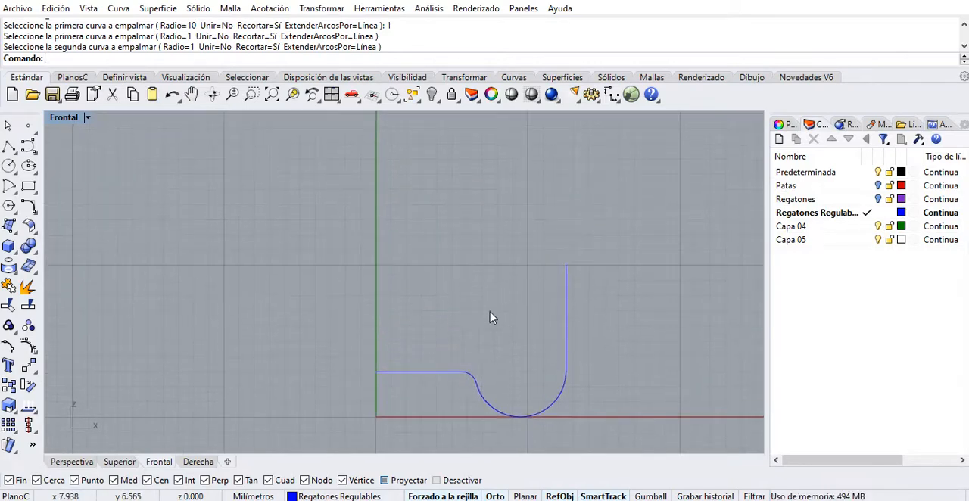
left_click(8, 147)
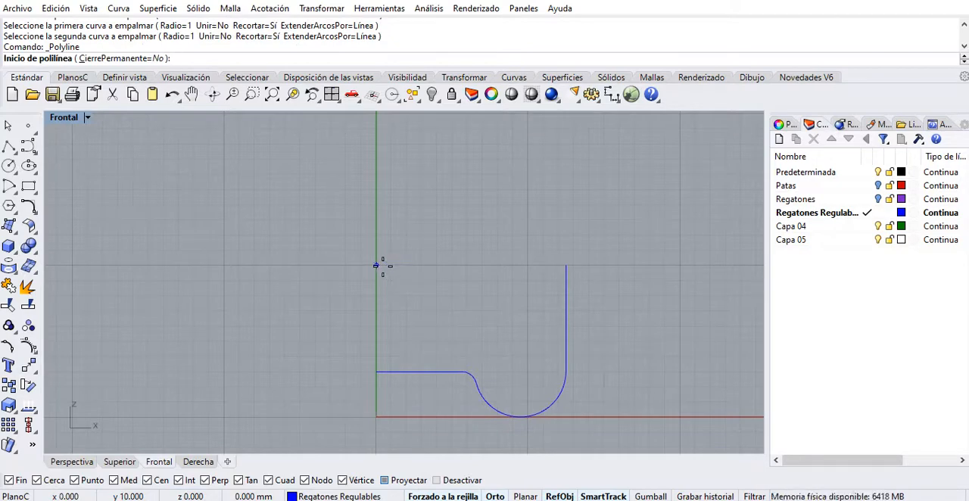
left_click(437, 265)
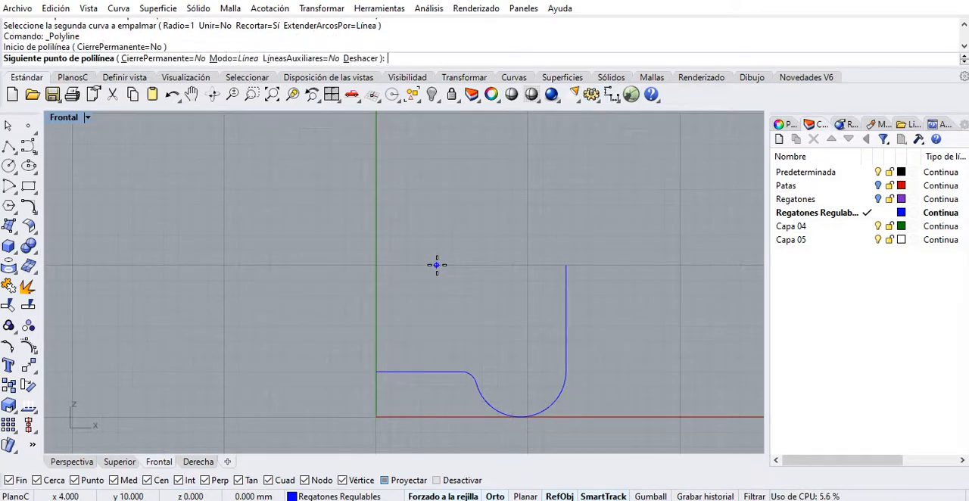
left_click(559, 270)
key("Return")
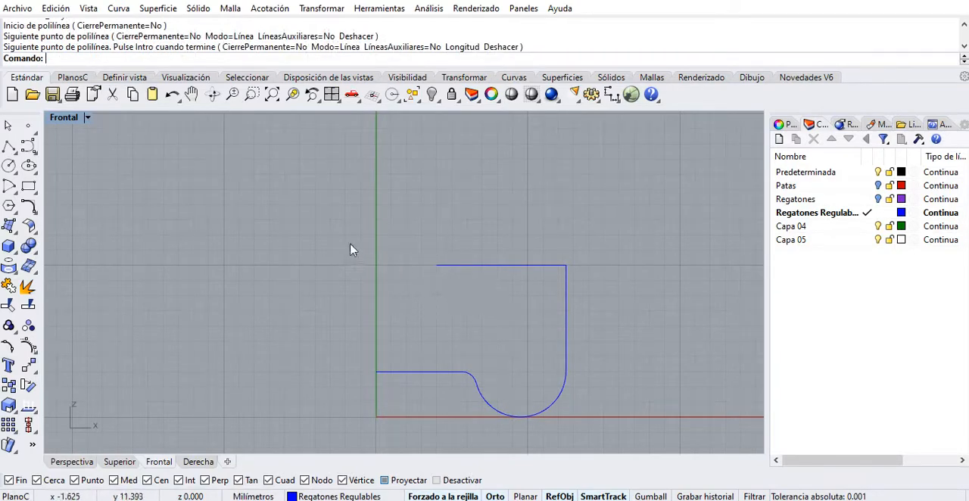
scroll(436, 276, "up", 5)
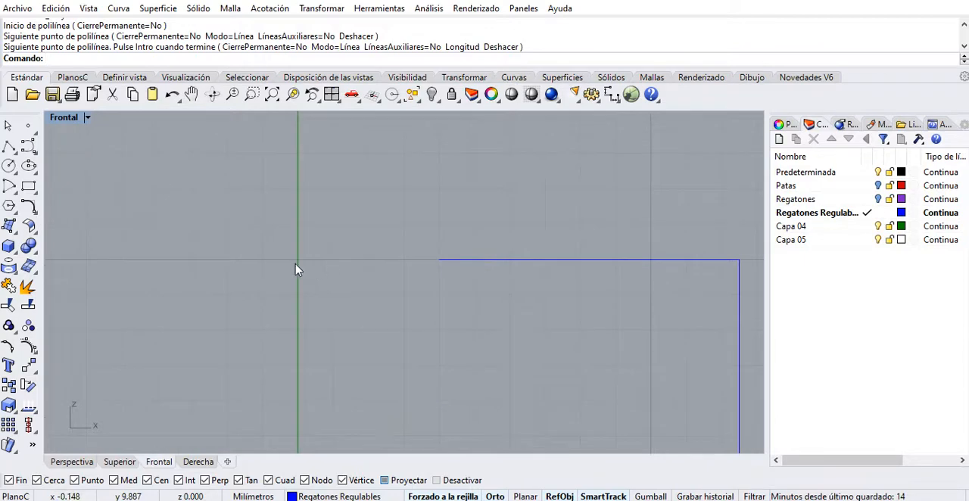
scroll(441, 268, "down", 5)
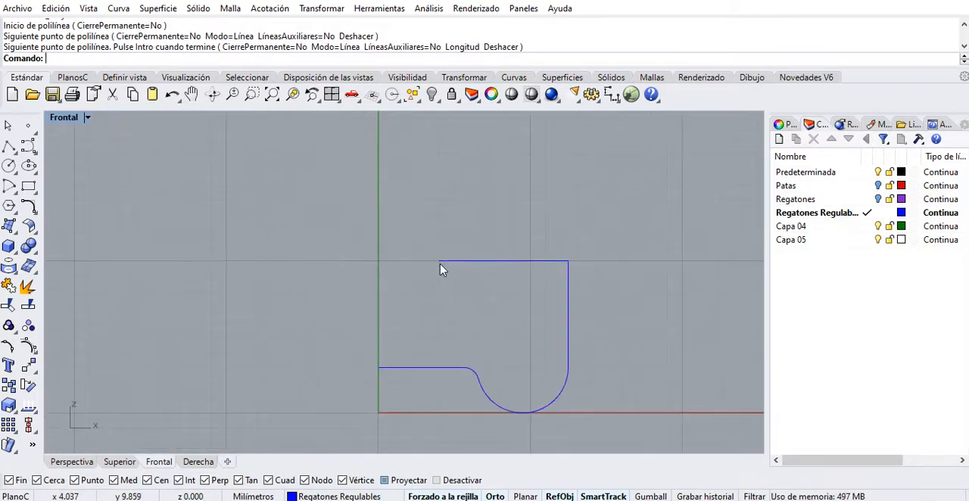
scroll(387, 270, "up", 5)
right_click_drag(420, 267, 329, 307)
scroll(329, 309, "down", 2)
scroll(330, 315, "down", 4)
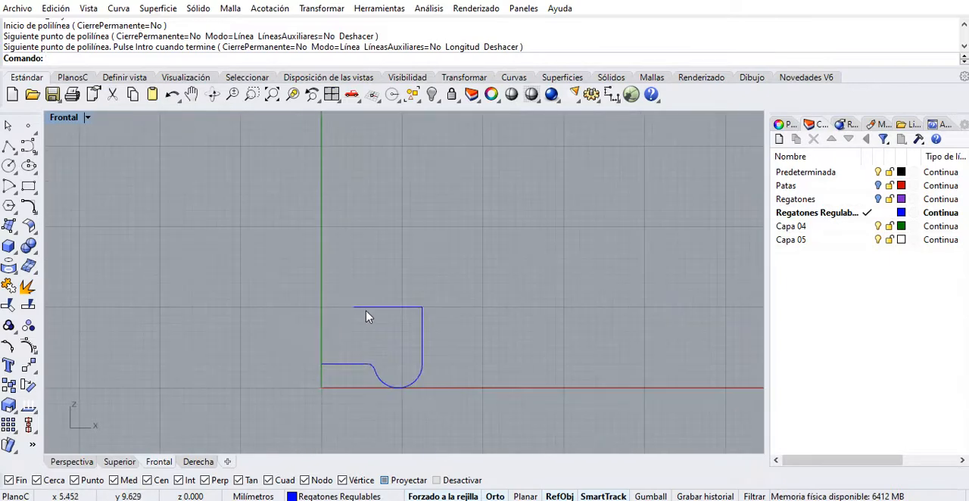
scroll(358, 324, "up", 1)
scroll(359, 331, "down", 1)
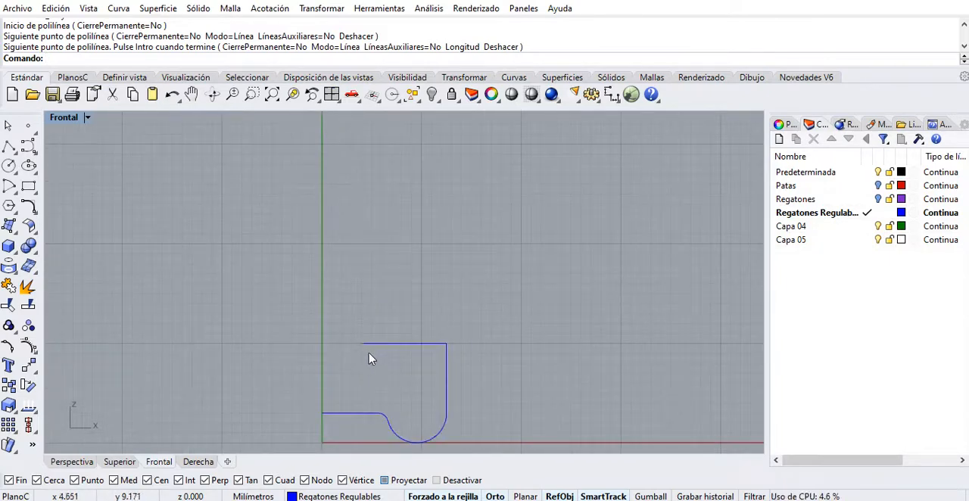
right_click_drag(371, 357, 384, 354)
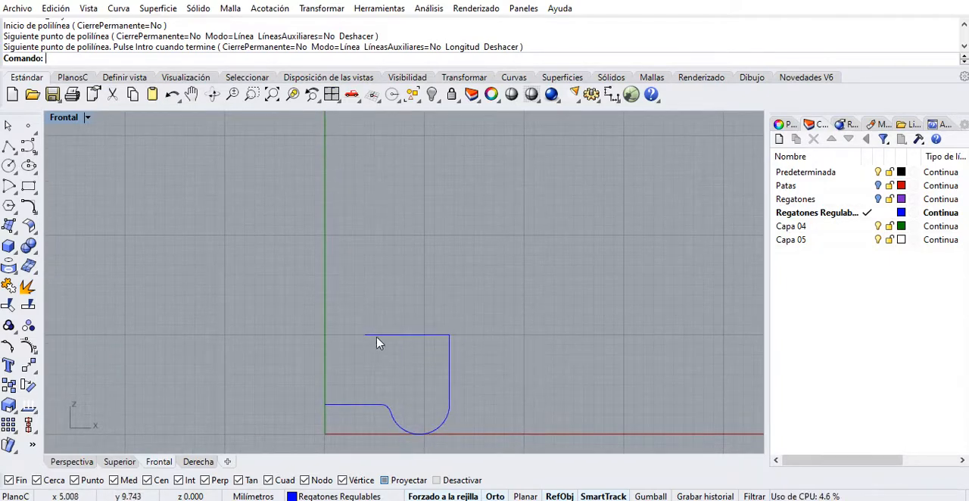
Draw a 23 mm vertical line upward from the inner end of the profile's top edge.
left_click(389, 336)
left_click(449, 354)
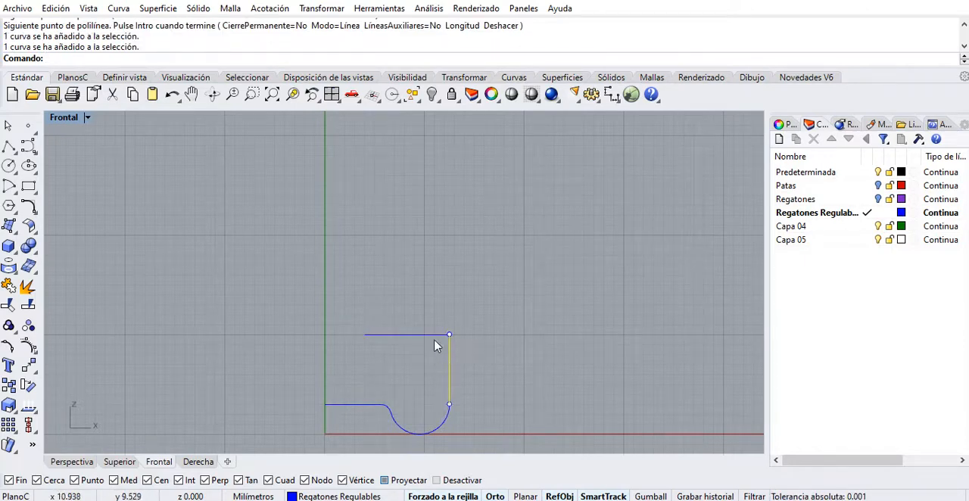
left_click(436, 334)
left_click(8, 147)
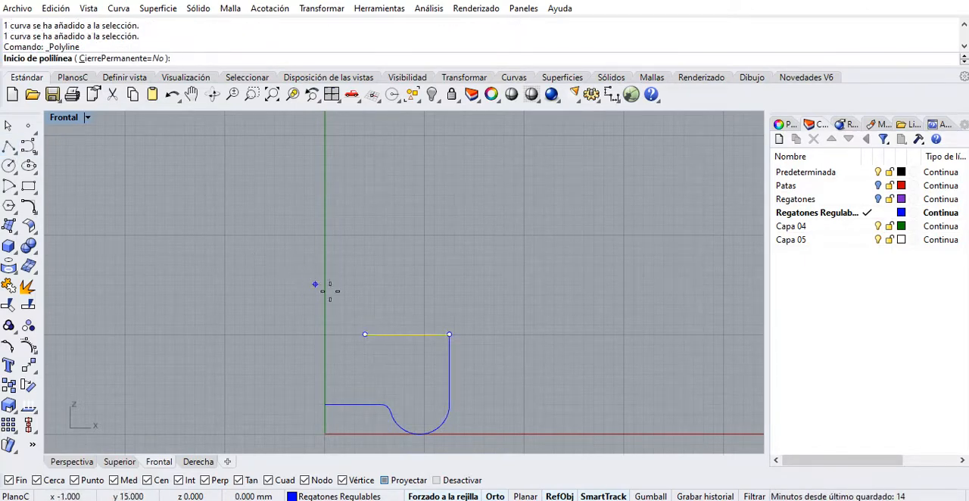
left_click(365, 334)
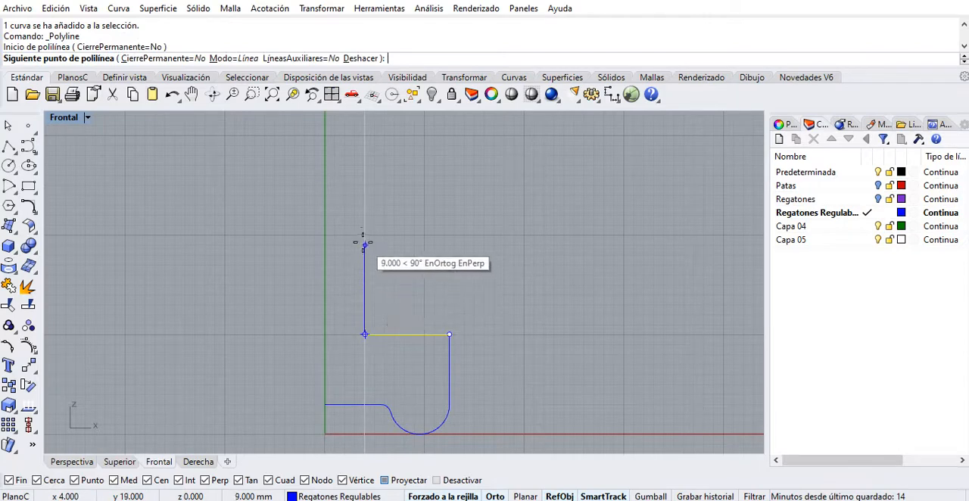
scroll(365, 198, "down", 2)
right_click_drag(367, 199, 368, 208)
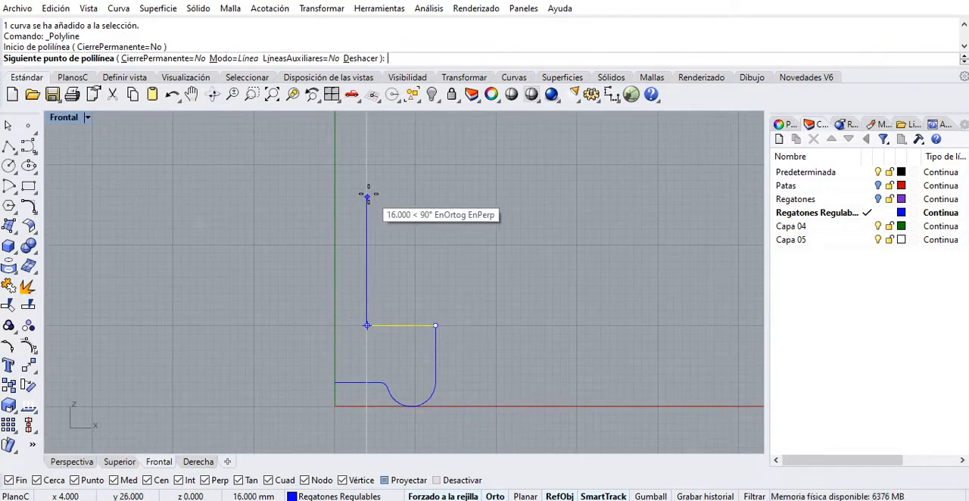
type("23")
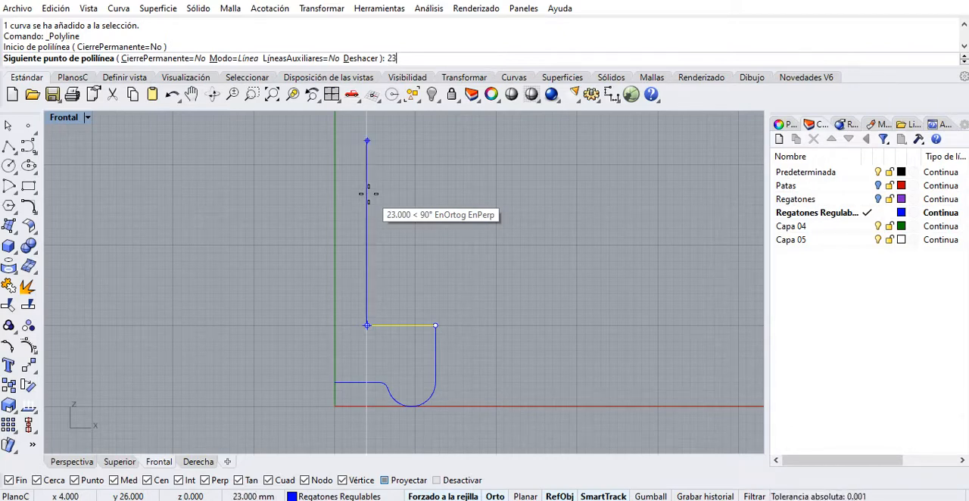
key("Return")
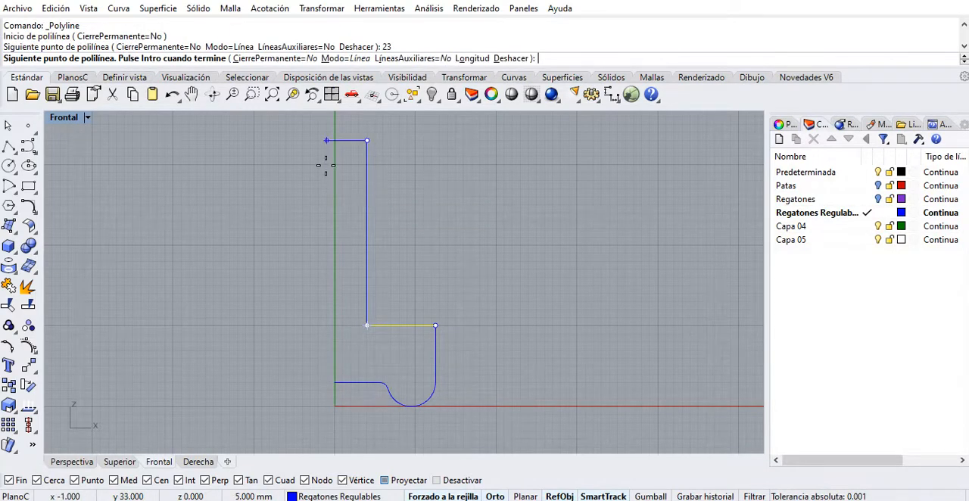
key("Return")
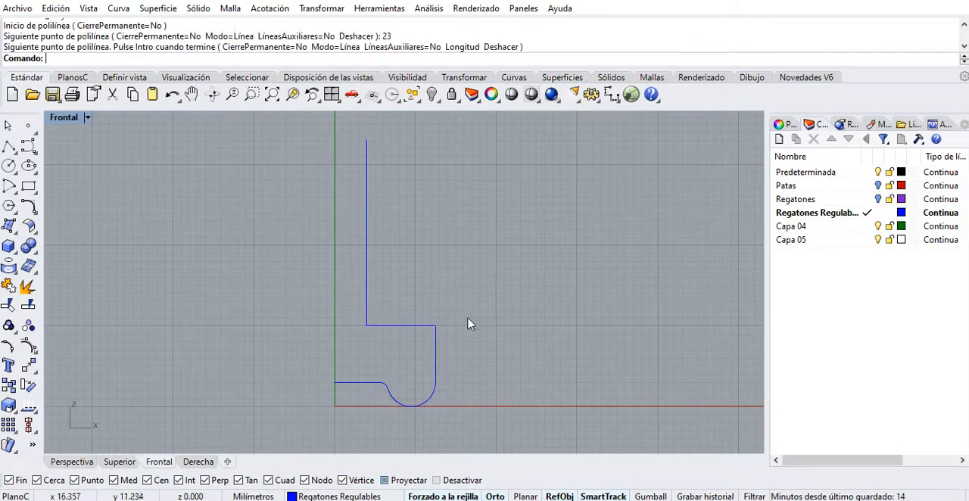
Join all the segments of the foot's half-profile into a single open curve.
right_click_drag(470, 329, 490, 365)
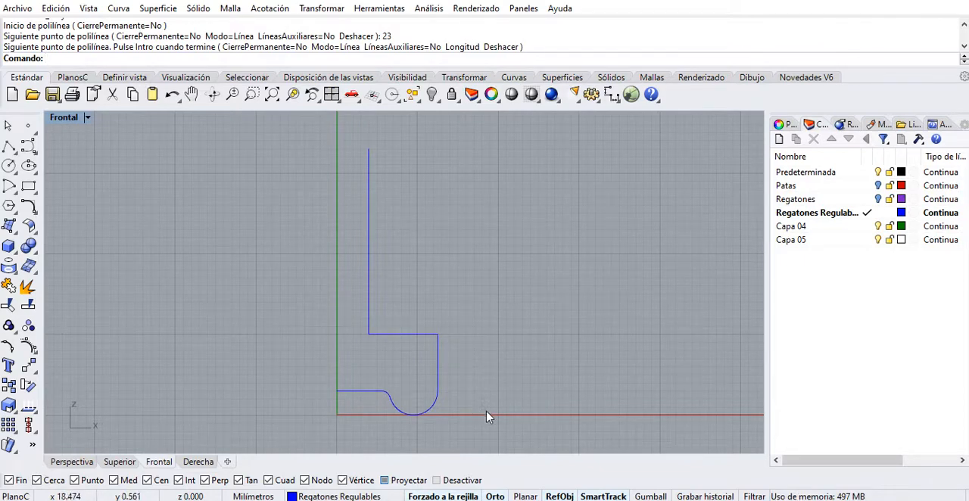
left_click(371, 300)
left_click(396, 335)
left_click(438, 379)
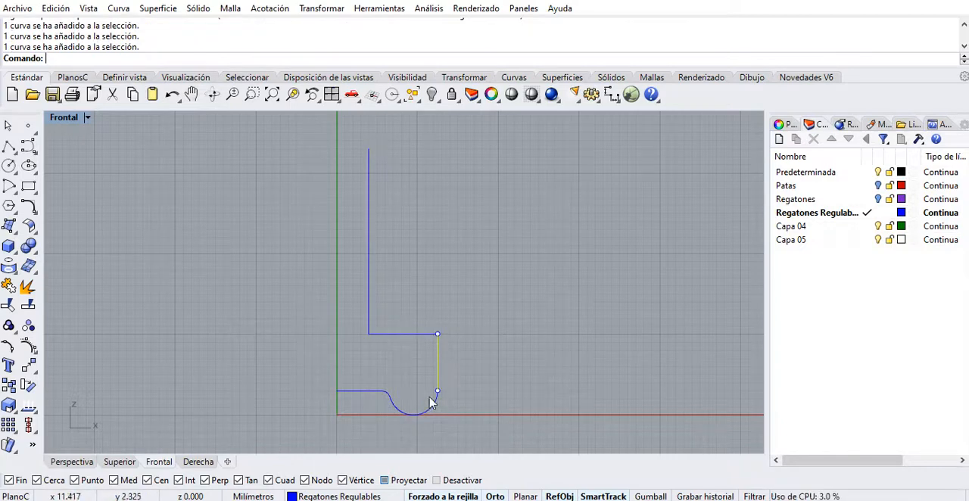
left_click(421, 412)
left_click(379, 392)
left_click_drag(510, 430, 309, 147)
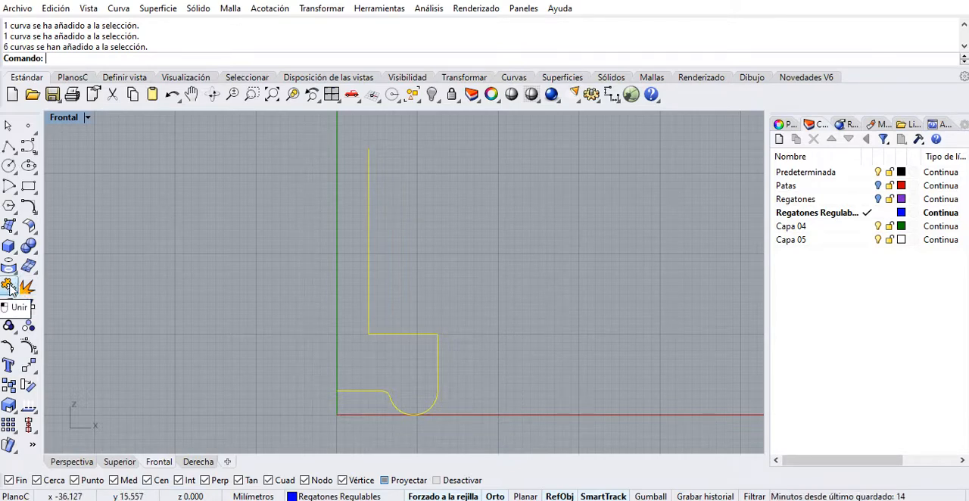
left_click(8, 286)
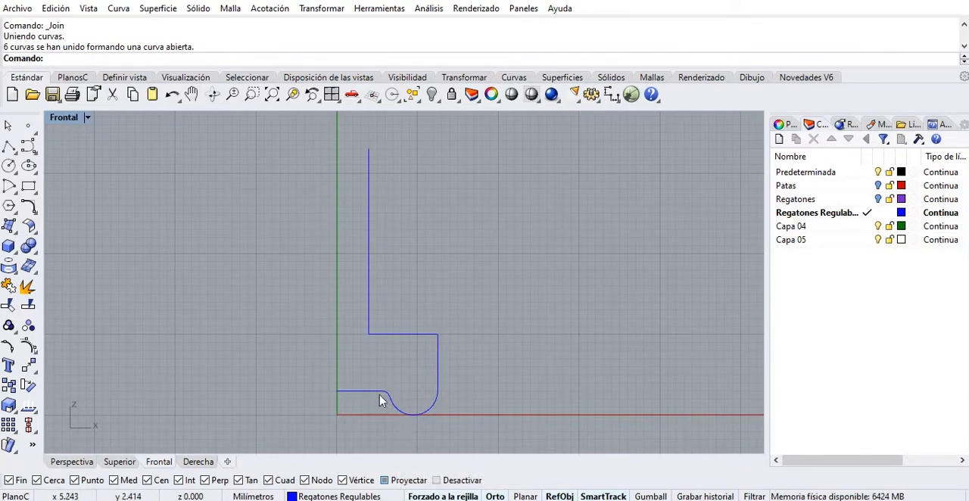
Return to the four-viewport layout, zoom all viewports to the joined profile curve and inspect it in perspective.
scroll(379, 400, "up", 1)
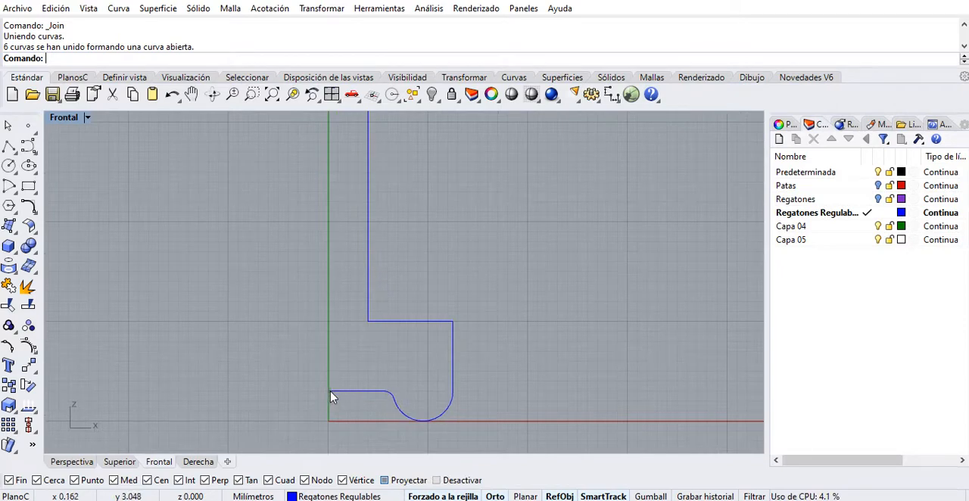
left_click(331, 395)
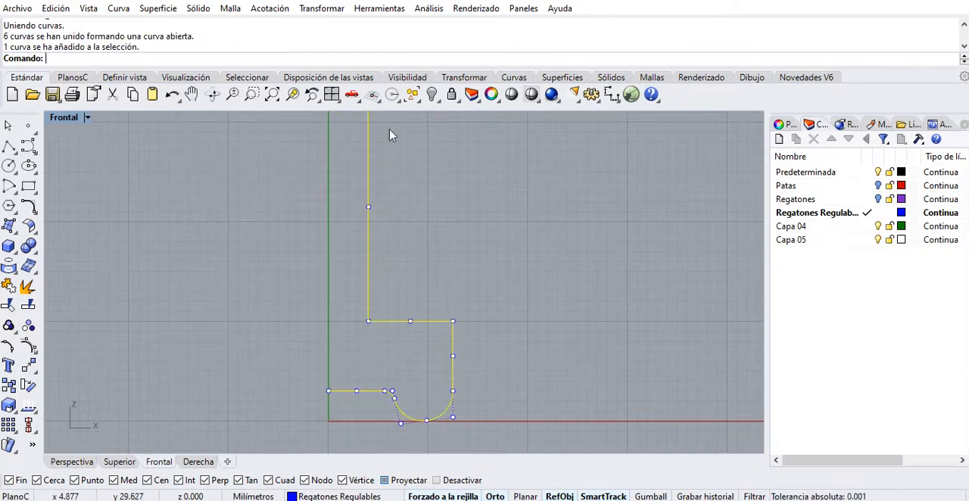
double_click(64, 118)
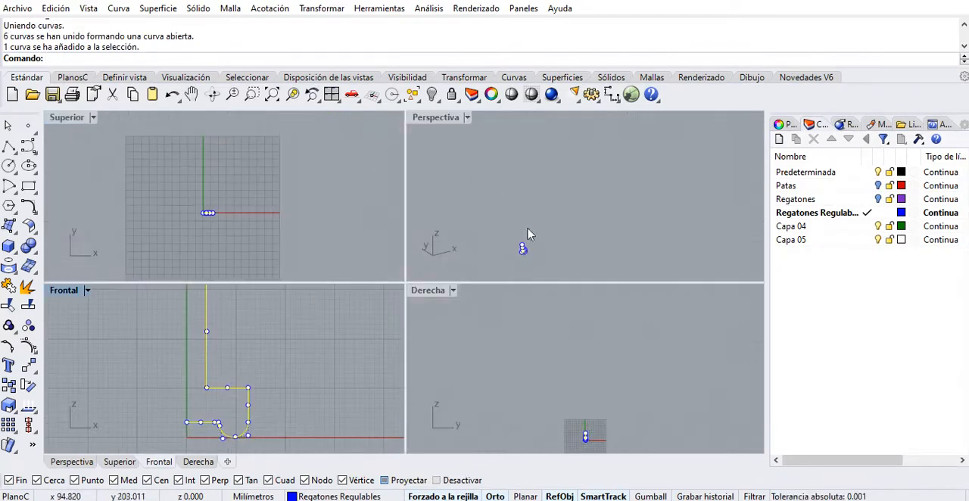
scroll(532, 268, "up", 2)
left_click(197, 212)
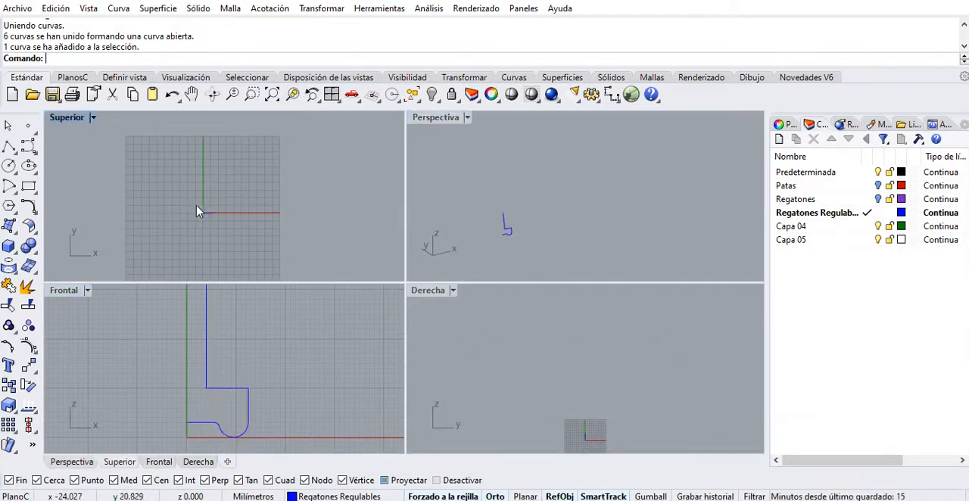
left_click(198, 212)
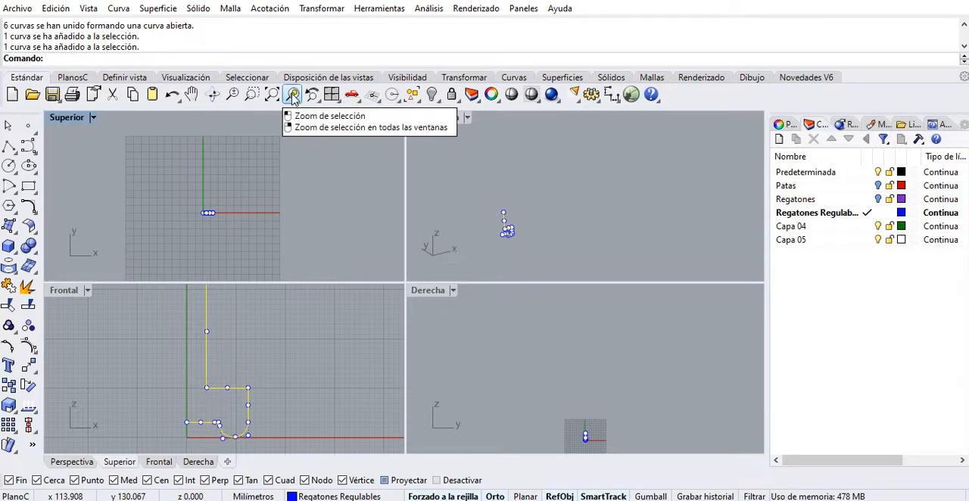
right_click(293, 99)
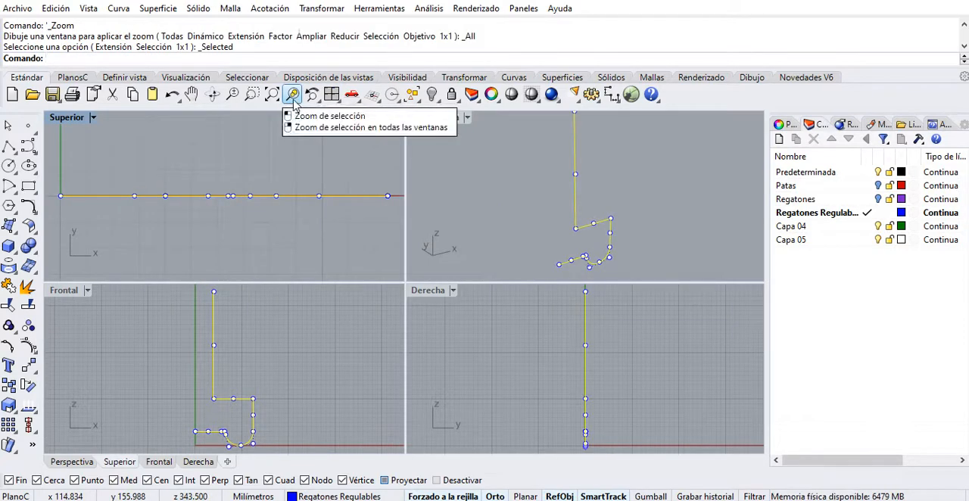
left_click(545, 210)
right_click_drag(608, 225, 583, 215)
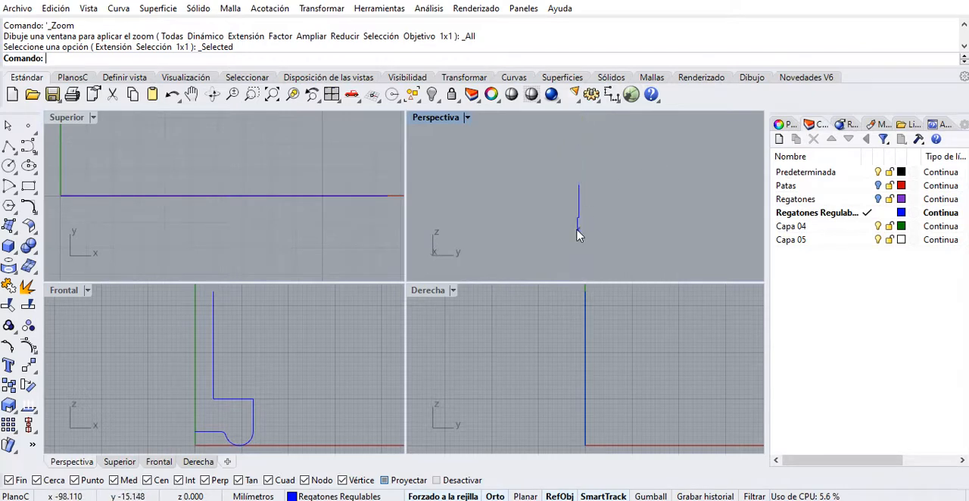
right_click_drag(593, 411, 593, 400)
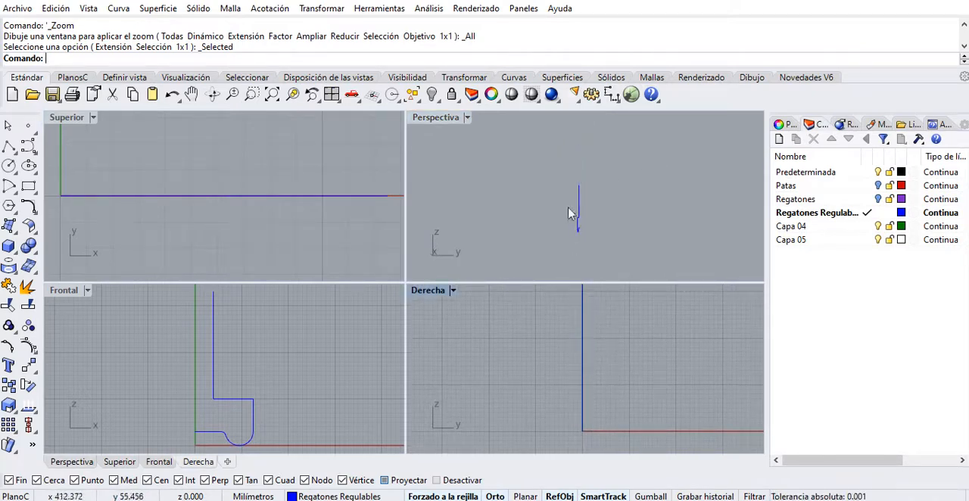
right_click_drag(581, 218, 644, 232)
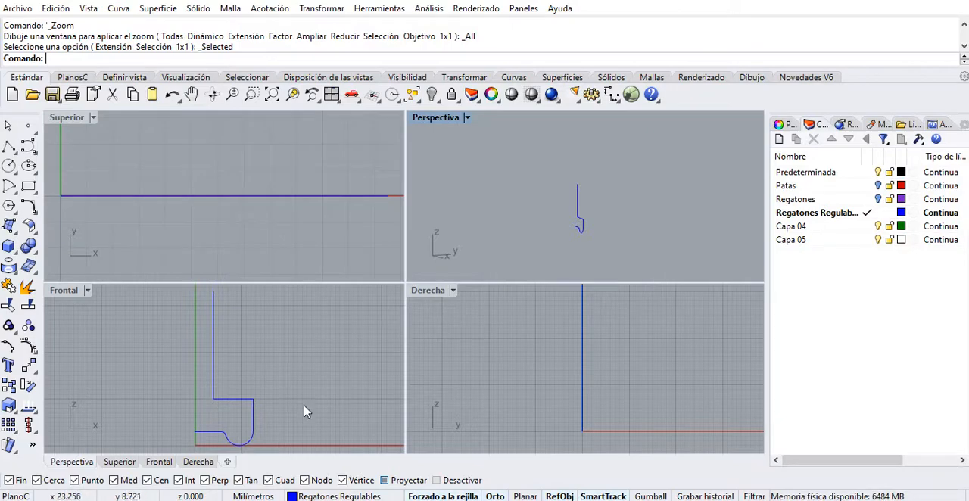
Revolve the joined half-profile a full 360° around the vertical axis starting at the origin.
left_click(238, 399)
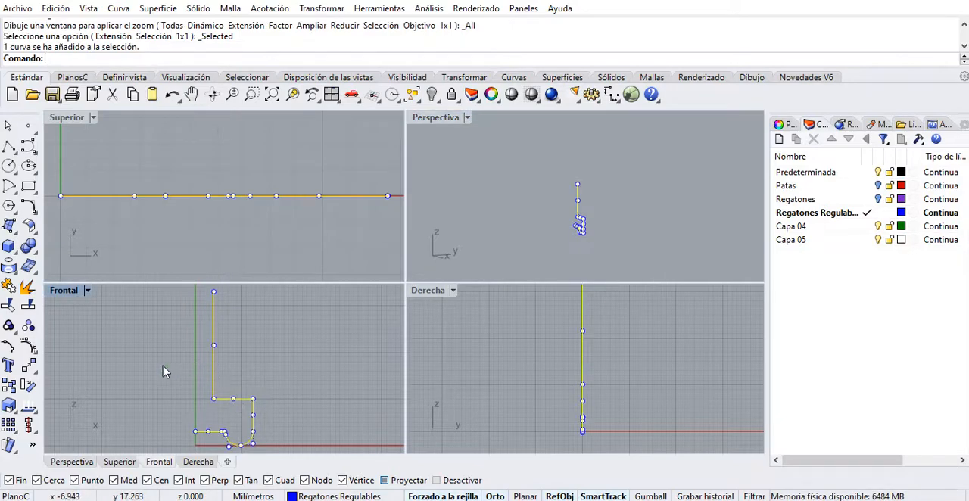
right_click_drag(165, 371, 174, 381)
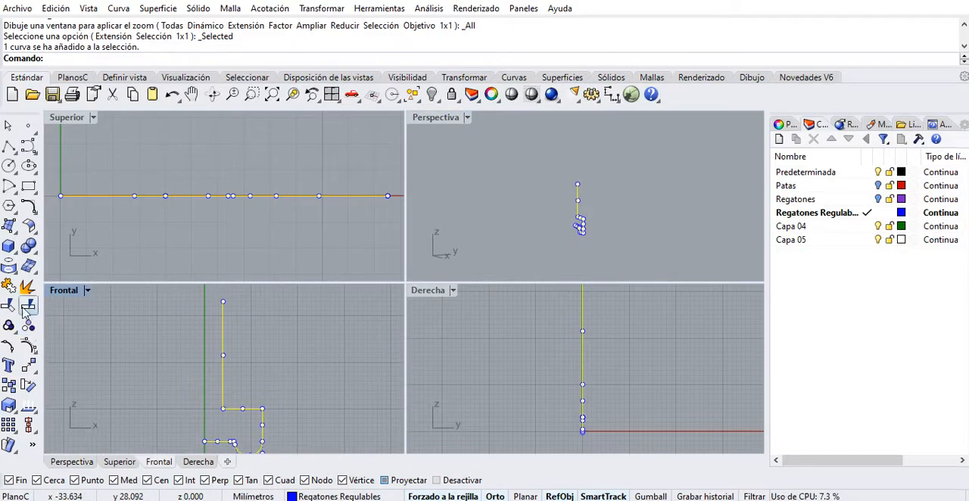
left_click(12, 233)
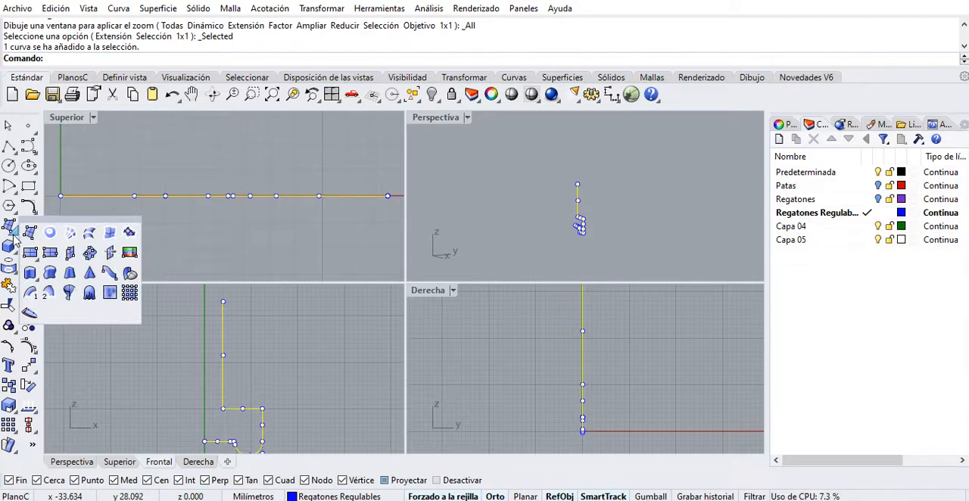
left_click(70, 297)
scroll(159, 342, "down", 3)
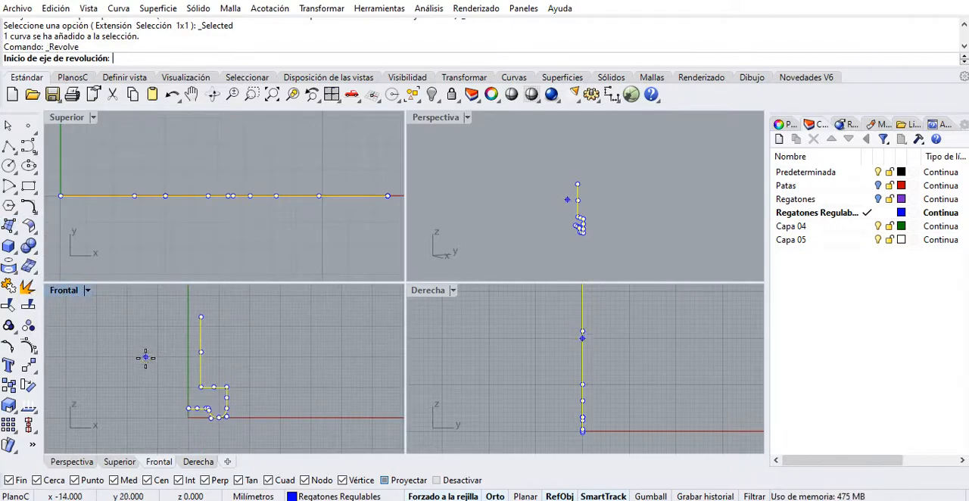
type("0")
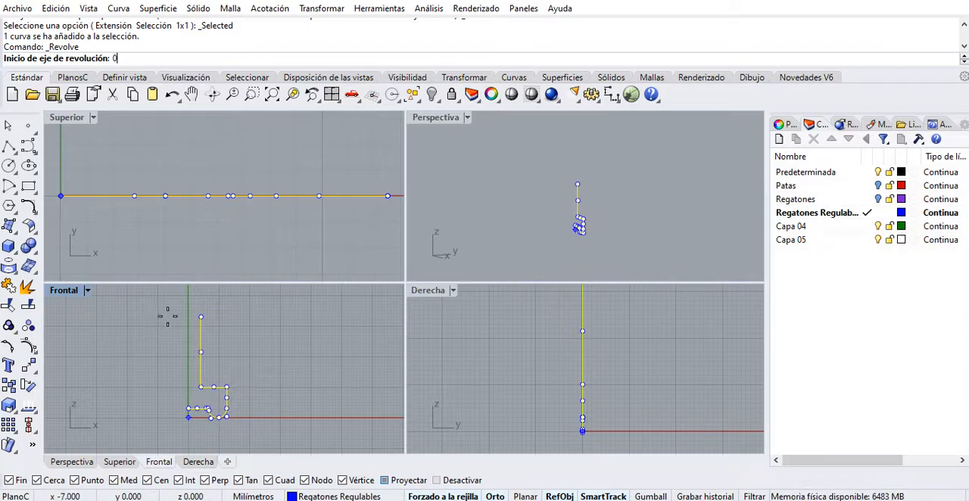
key("Return")
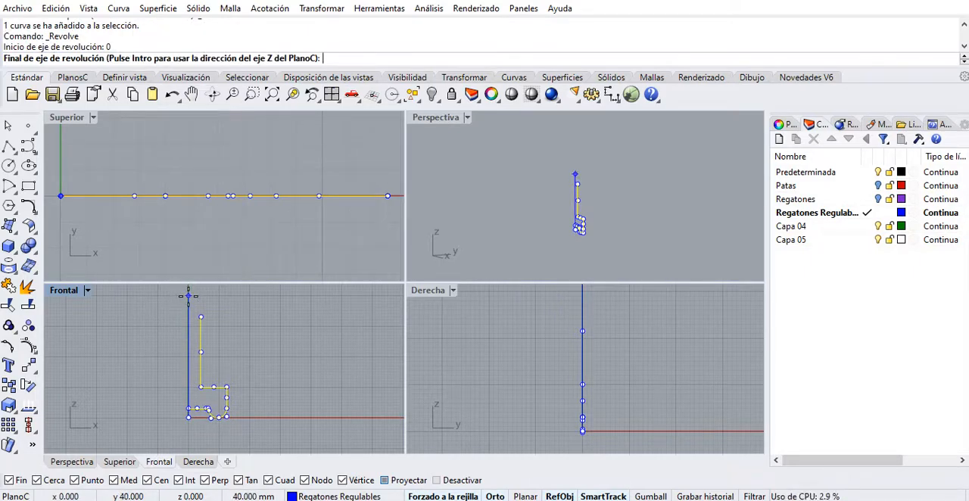
left_click(188, 296)
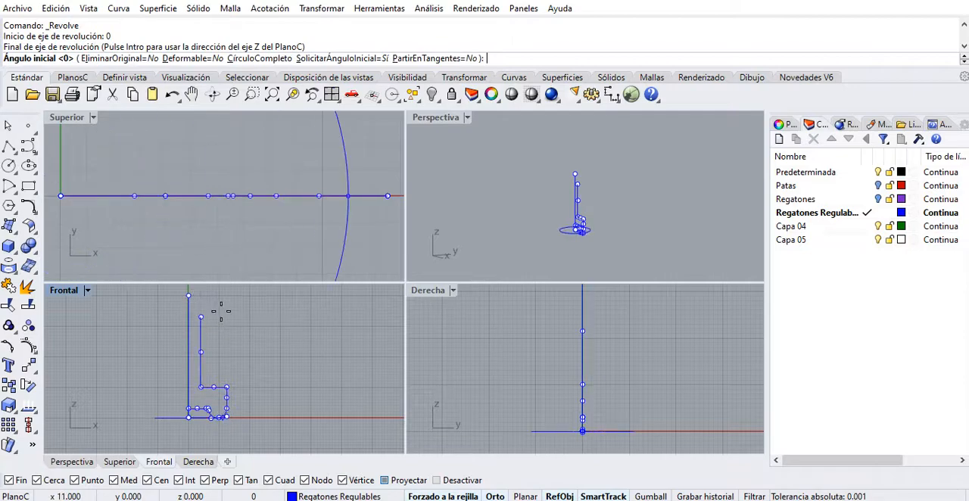
key("Return")
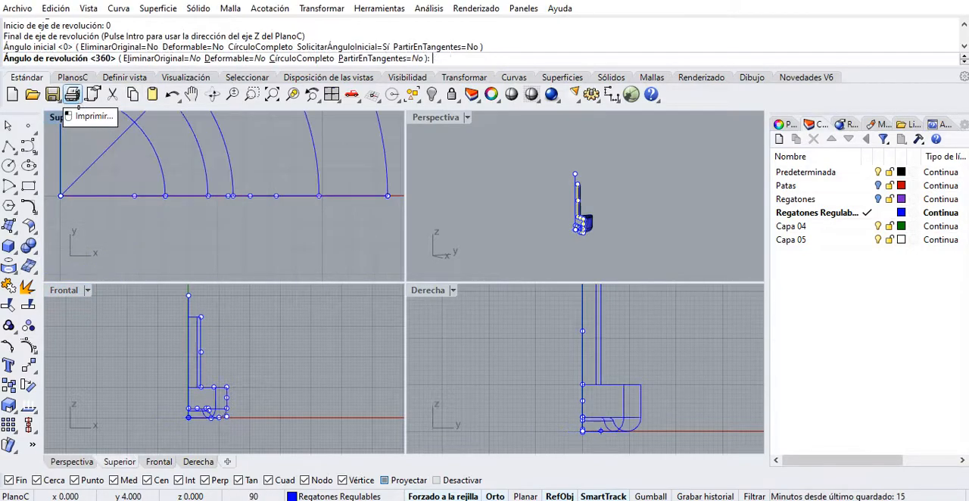
scroll(223, 242, "down", 10)
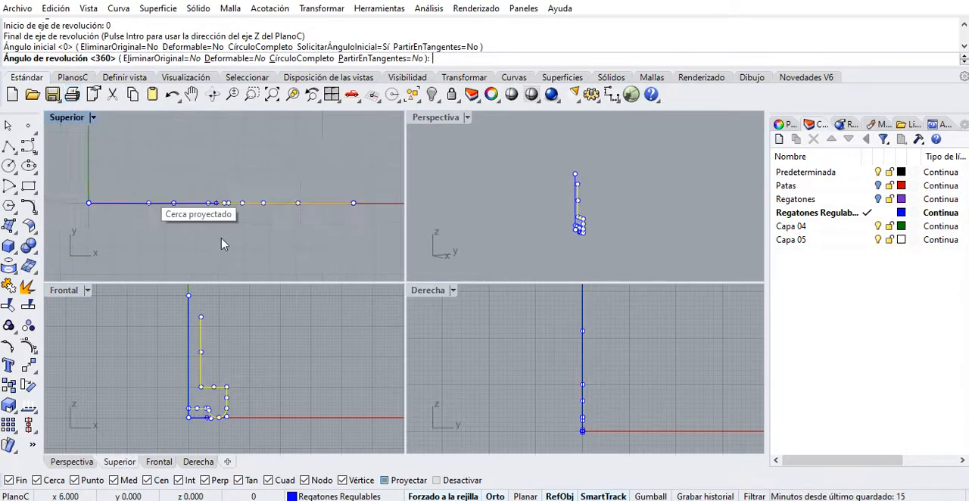
right_click_drag(221, 204, 280, 197)
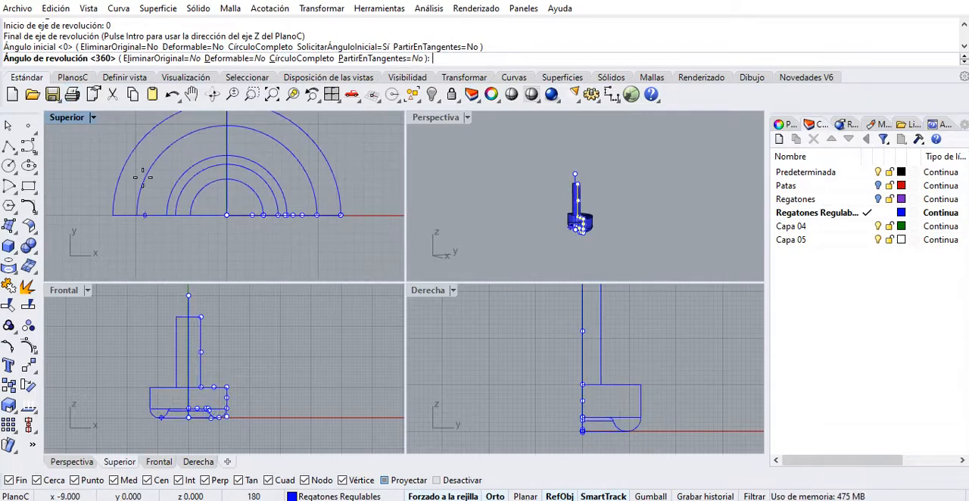
scroll(580, 223, "up", 5)
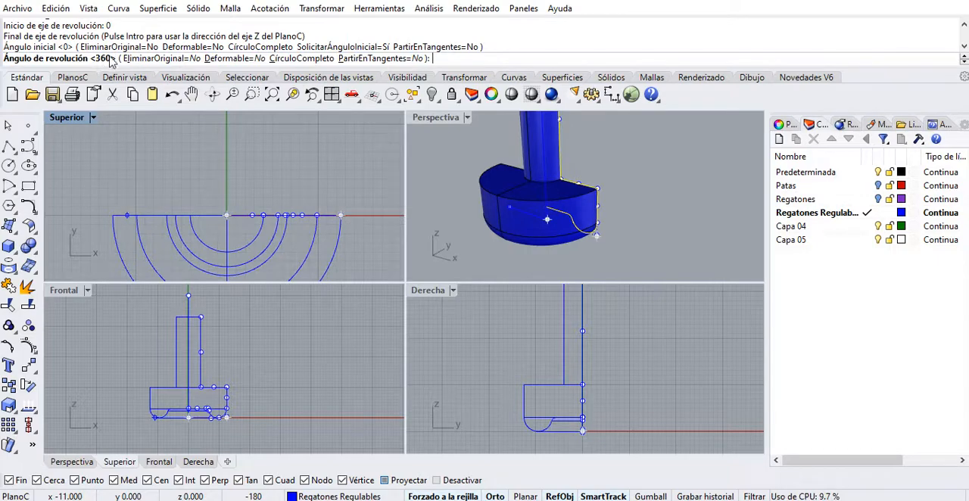
key("Return")
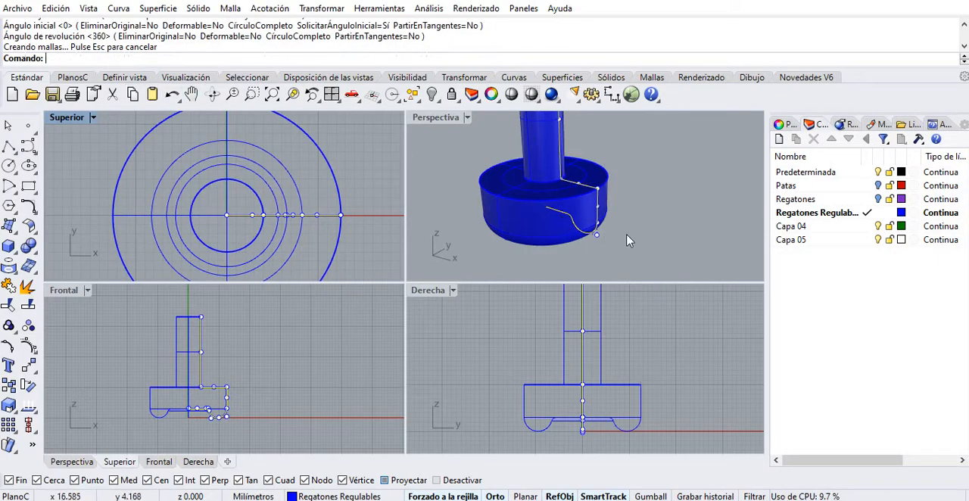
Examine the revolved foot in perspective from above and below, including its underside and the stem's open end.
scroll(633, 245, "up", 5)
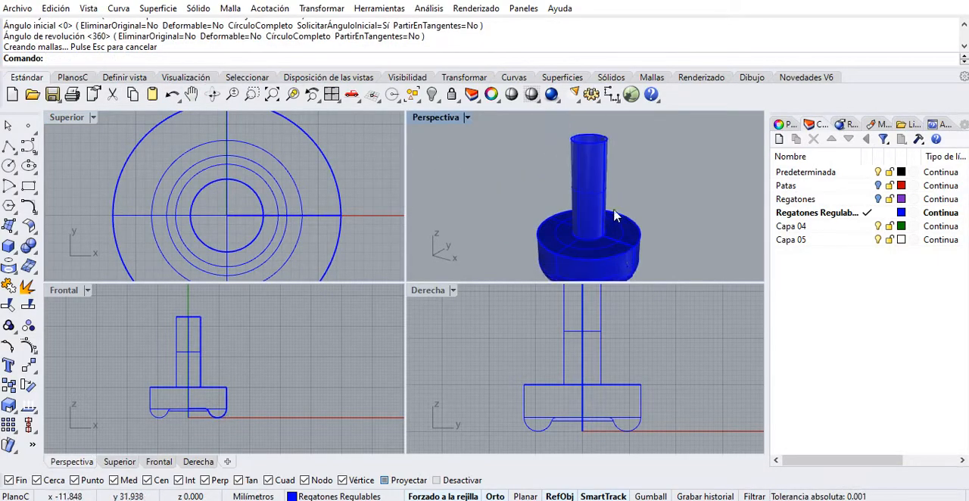
mouse_move(590, 230)
right_mouse_down()
mouse_move(586, 128)
mouse_move(608, 171)
mouse_move(580, 216)
right_mouse_up()
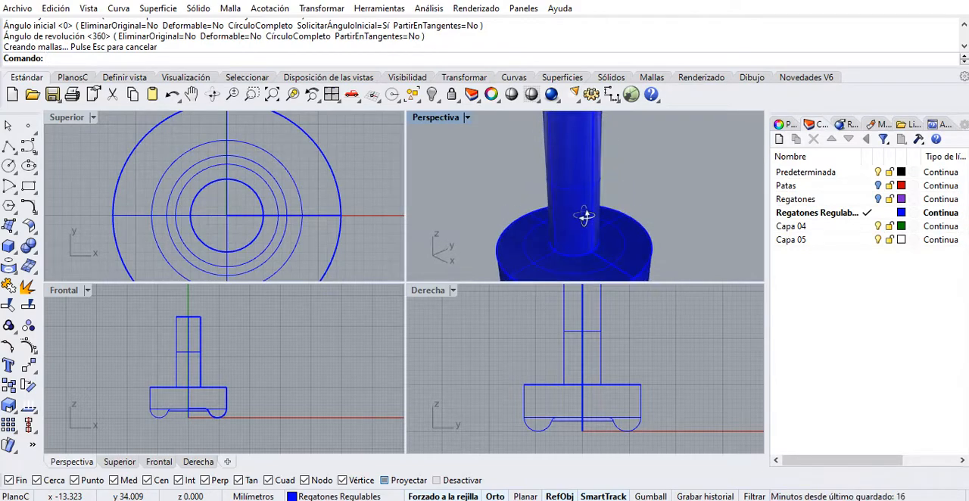
scroll(625, 182, "down", 4)
right_click_drag(625, 179, 617, 112)
scroll(592, 203, "up", 4)
left_click(602, 181)
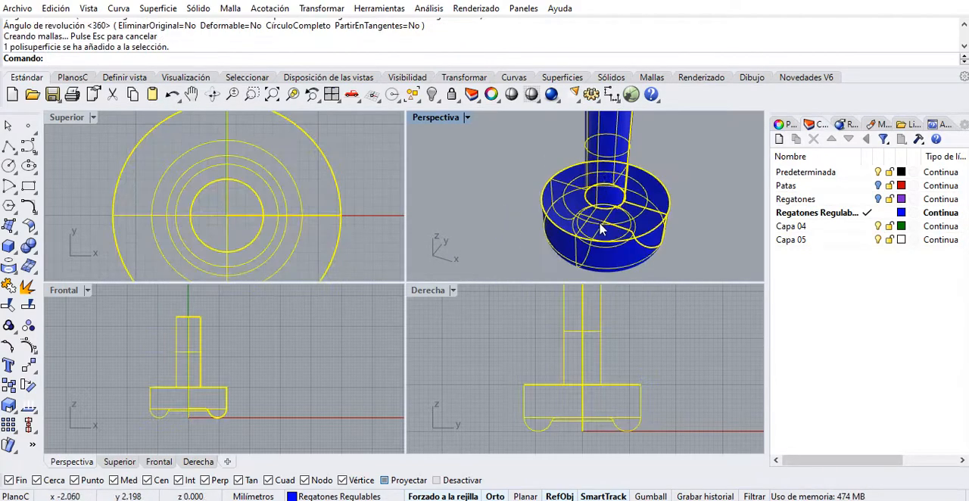
right_click_drag(600, 230, 601, 176)
left_click(674, 197)
left_click(649, 256)
right_click_drag(601, 176, 591, 252, "shift")
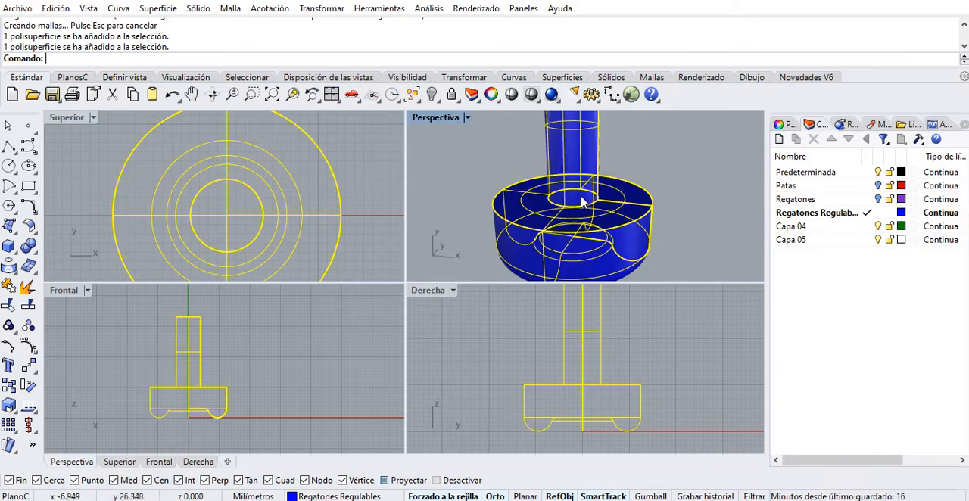
right_click_drag(581, 197, 595, 253, "shift")
left_click(646, 202)
right_click_drag(611, 189, 606, 196)
Close the open end of the revolved foot's stem with the Tapar command and view the solid from below.
left_click(587, 182)
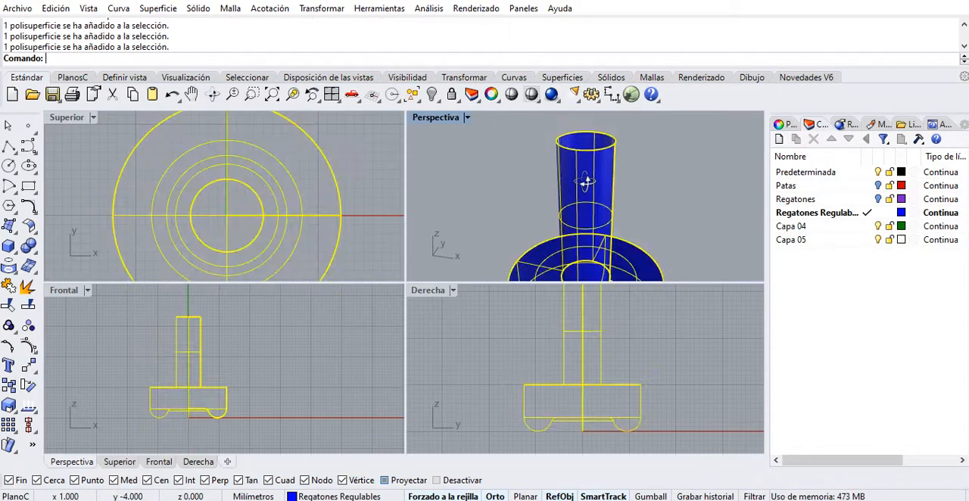
key("Return")
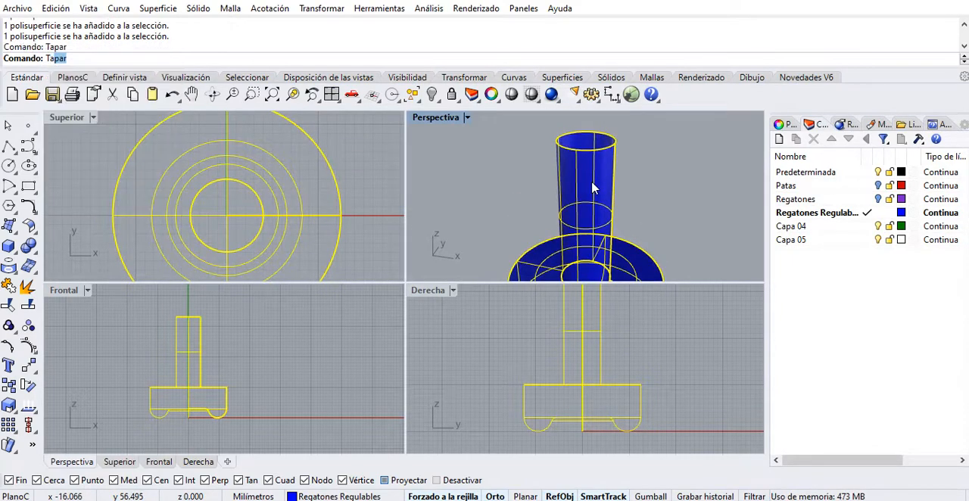
left_click(684, 162)
right_click_drag(684, 162, 627, 179)
left_click(612, 225)
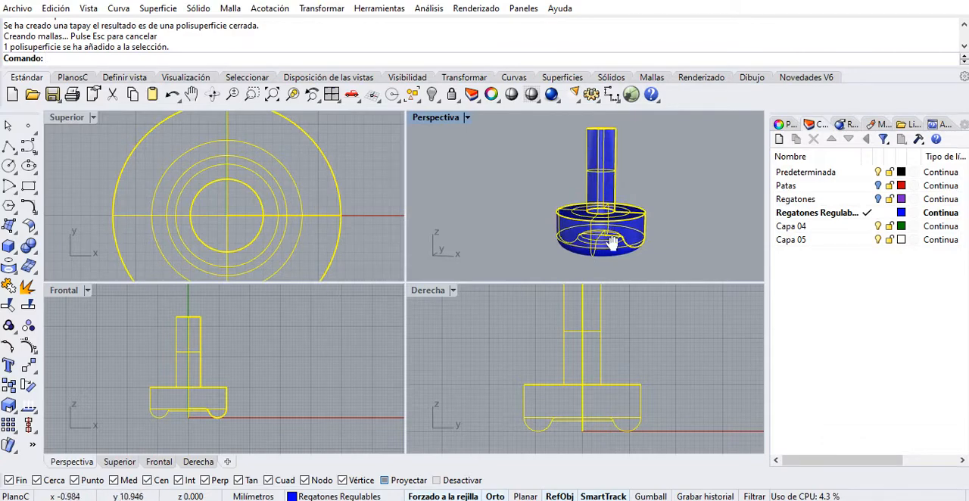
left_click(634, 270)
right_click_drag(634, 270, 613, 198)
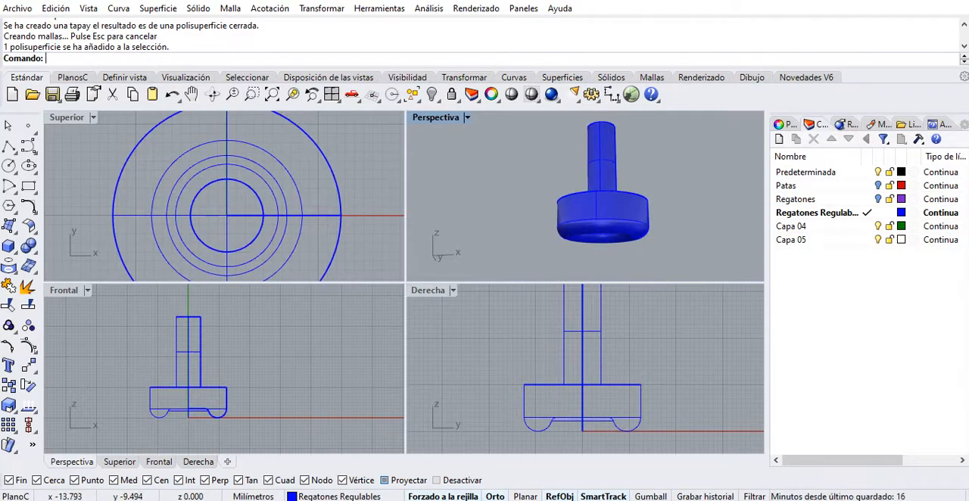
Switch to the reference photo of the dimensioned foot to compare its shape, and return to Rhino.
left_click(640, 500)
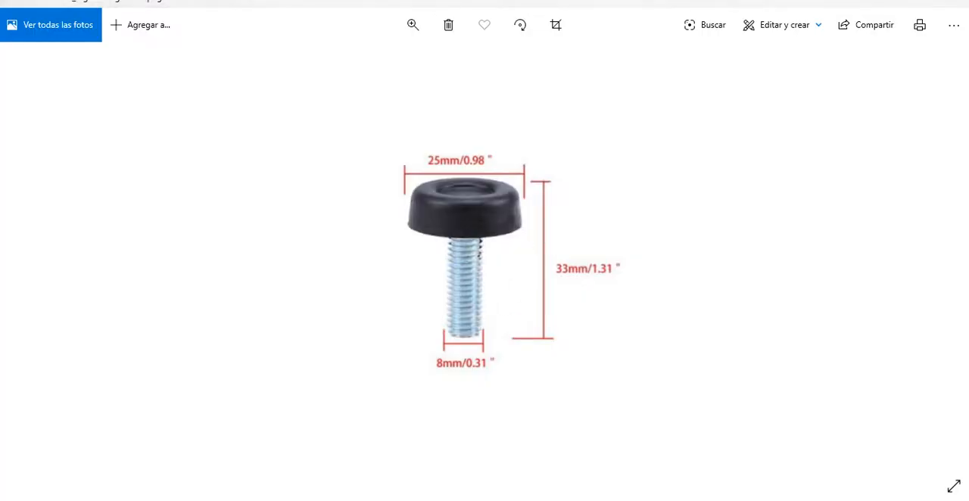
key("alt+Tab")
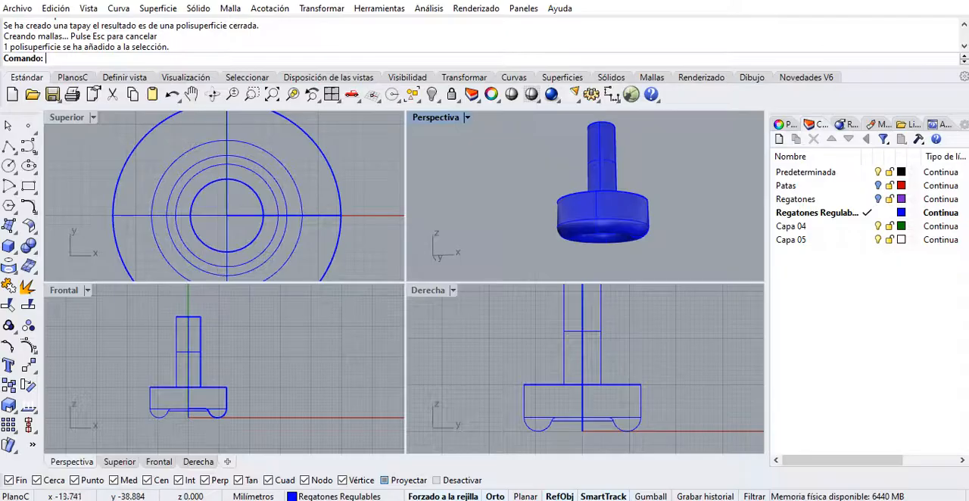
Delete the capped revolved solid, keeping only the half-profile curve.
scroll(195, 402, "up", 6)
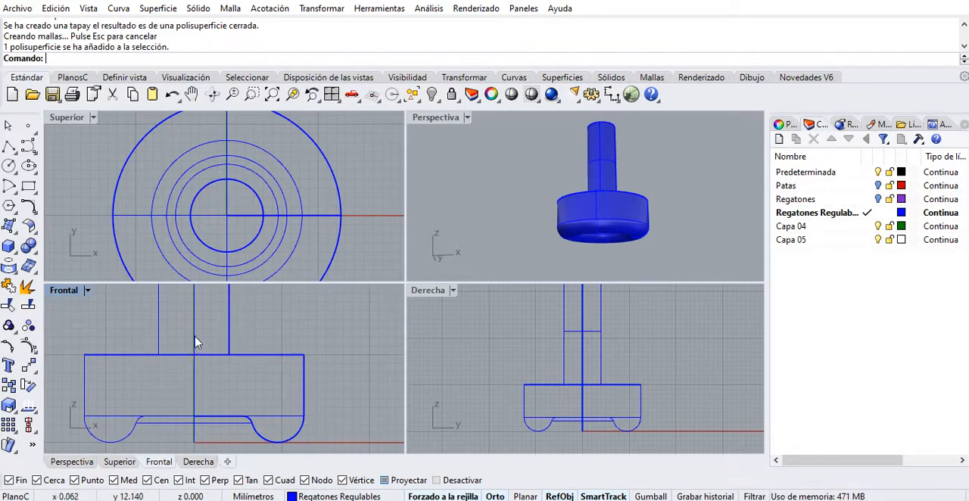
left_click(587, 225)
key("Delete")
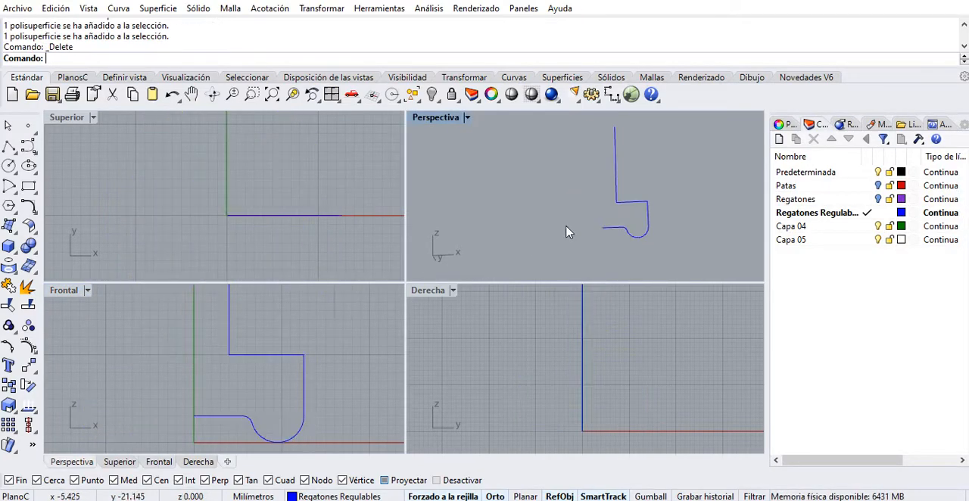
Draw a polyline in the front view from the vertical axis at 6 mm height, 7 mm horizontally and straight up to the profile's top edge.
mouse_move(247, 363)
right_mouse_down()
mouse_move(256, 383)
mouse_move(262, 369)
right_mouse_up()
scroll(256, 383, "down", 4)
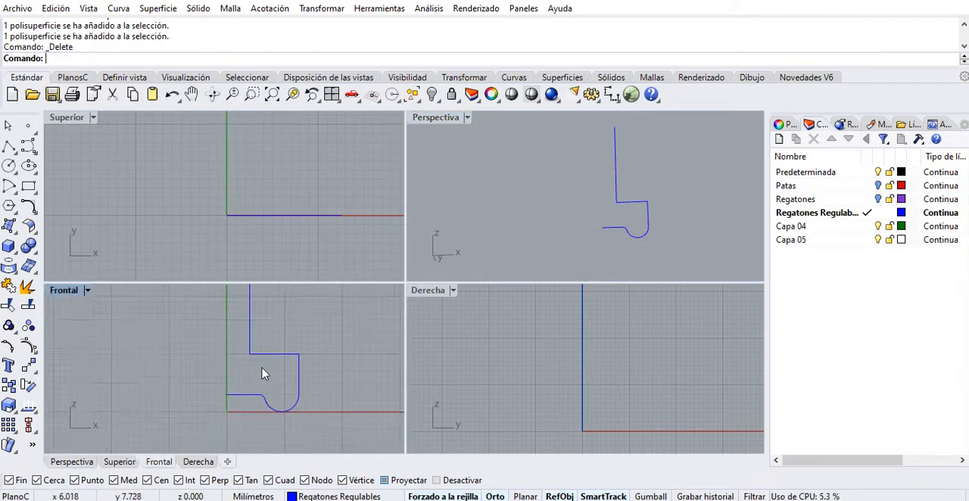
scroll(263, 369, "up", 4)
left_click(9, 146)
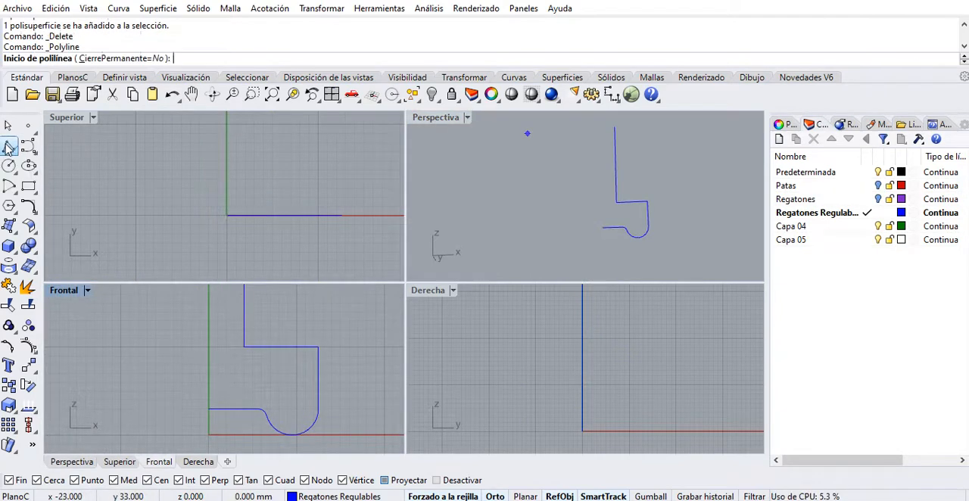
scroll(259, 352, "up", 5)
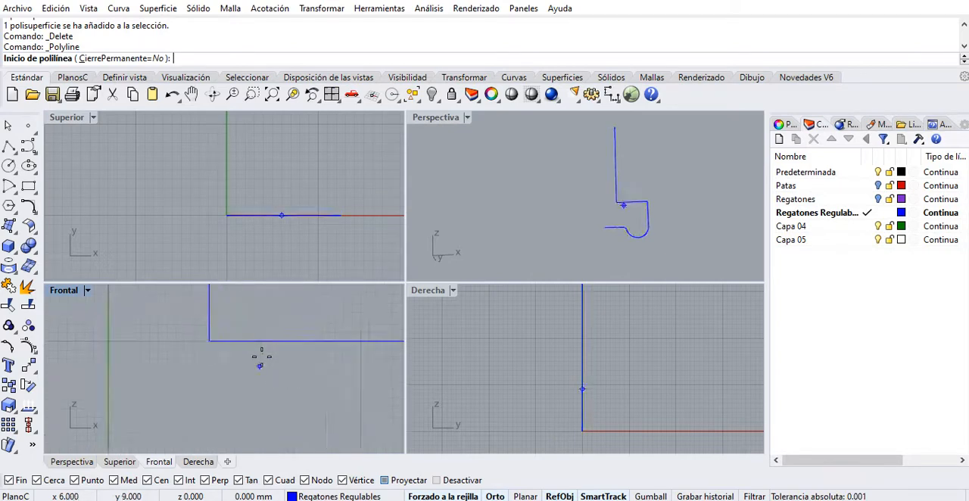
scroll(269, 359, "down", 4)
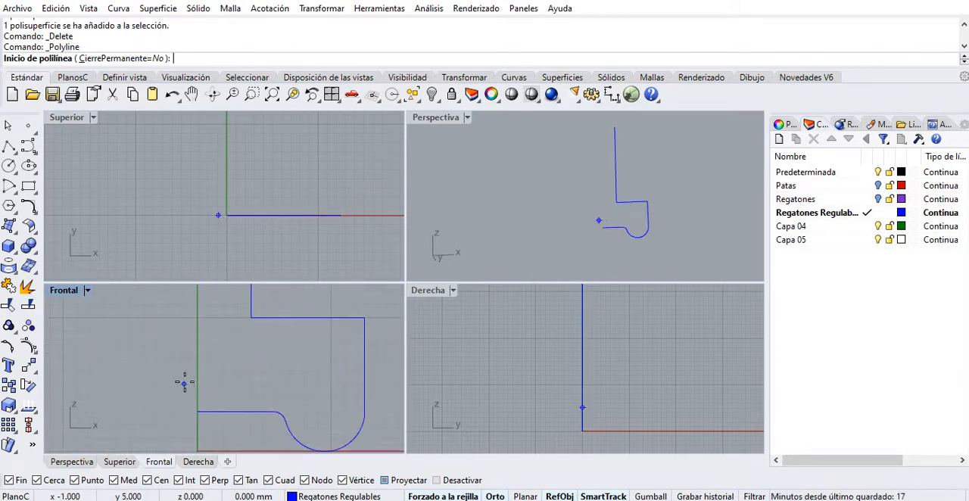
left_click(198, 370)
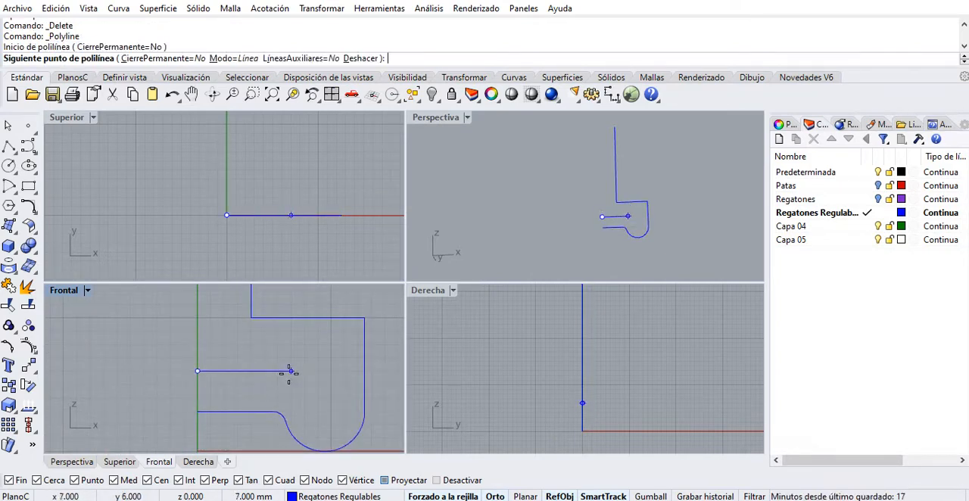
left_click(290, 365)
left_click(292, 319)
key("Return")
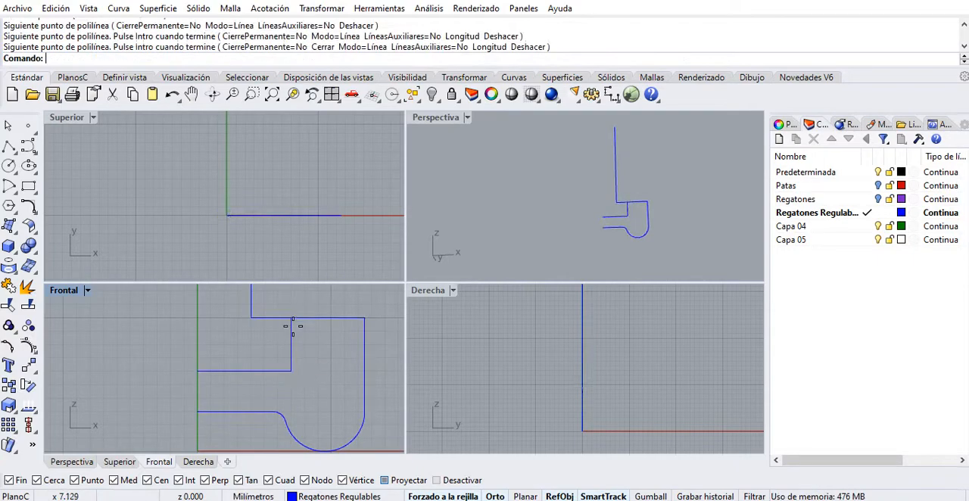
scroll(257, 328, "down", 1)
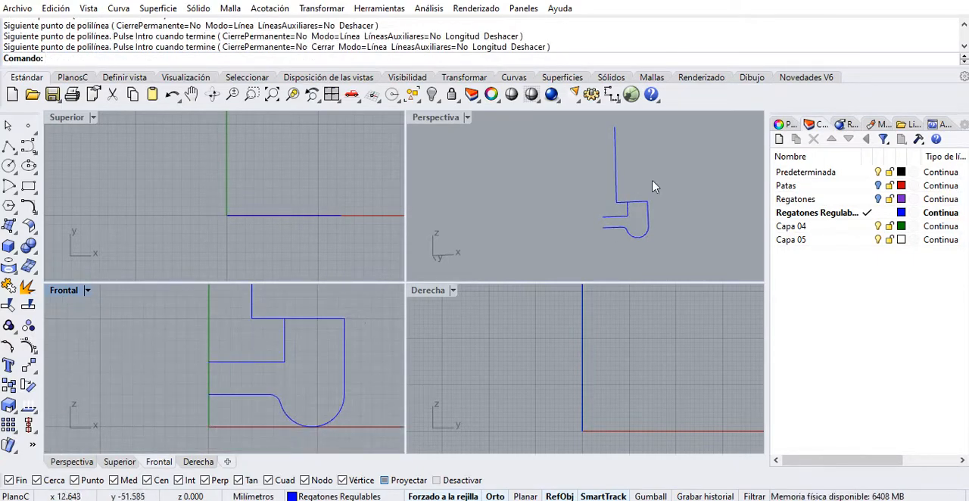
scroll(653, 190, "up", 2)
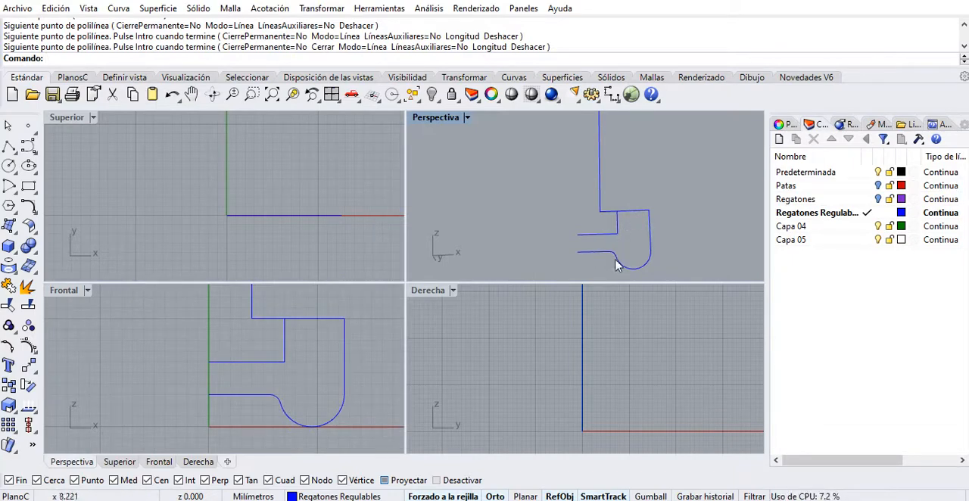
right_click_drag(313, 372, 292, 374)
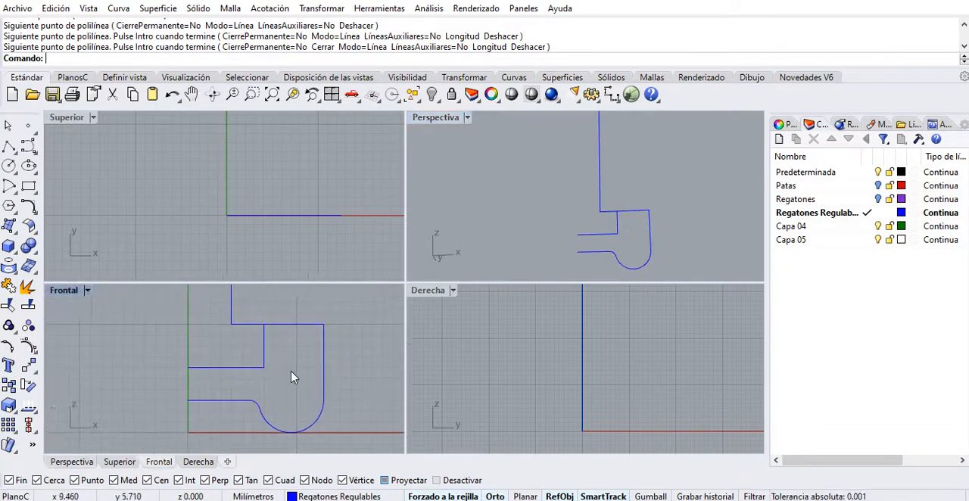
left_click(278, 327)
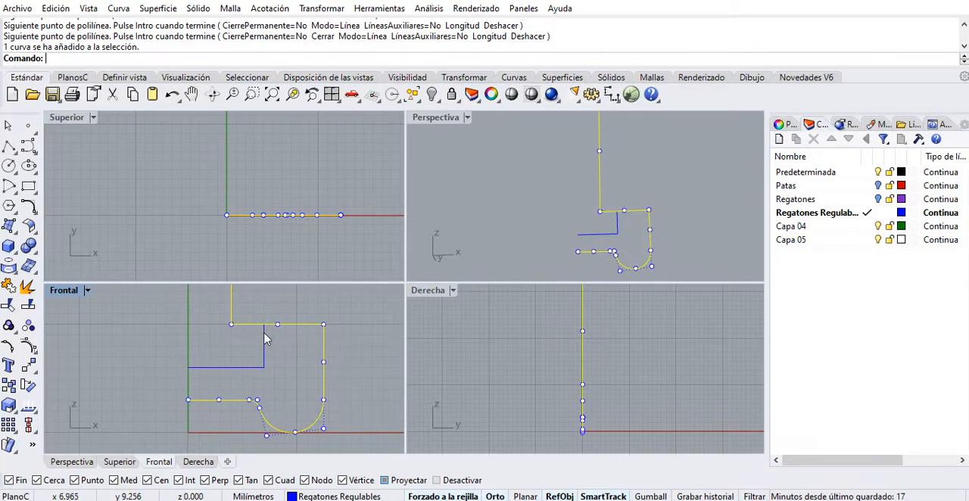
key("Escape")
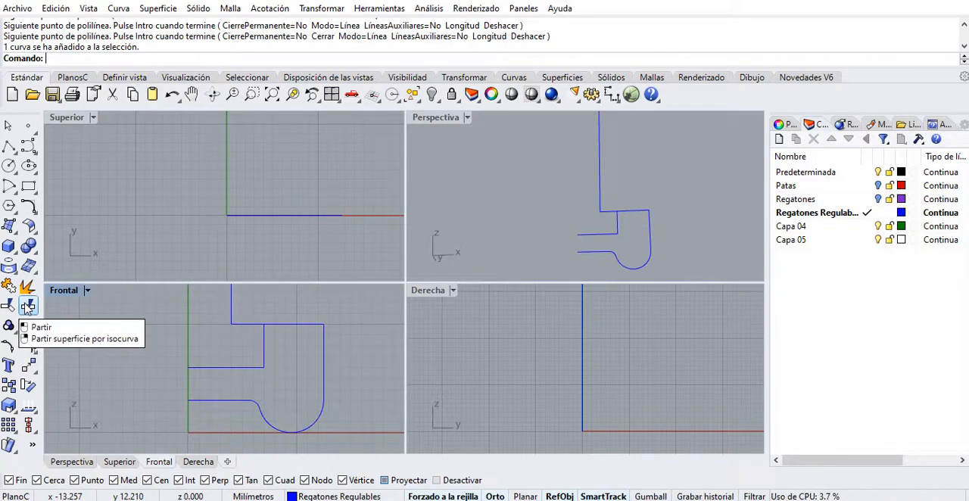
Split the foot's half-profile curve with the stepped polyline and select the resulting pieces to check the division.
left_click(27, 306)
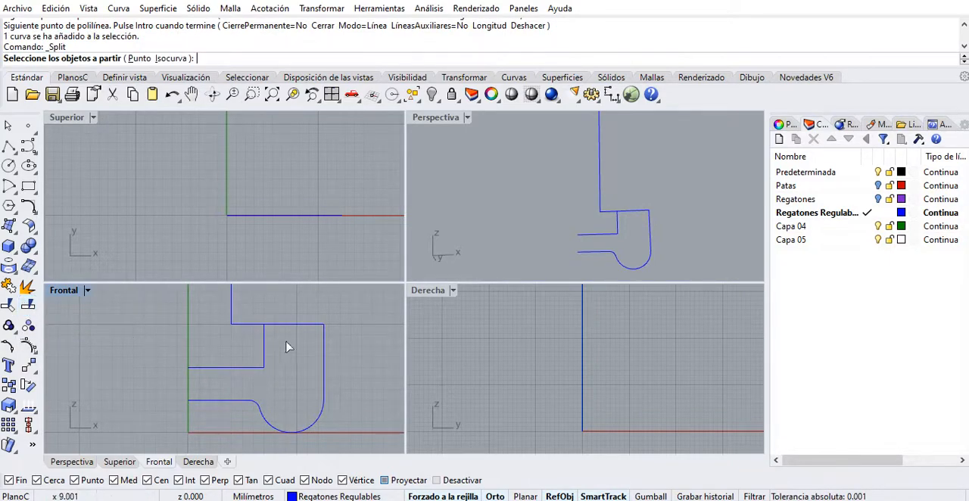
left_click(254, 326)
key("Return")
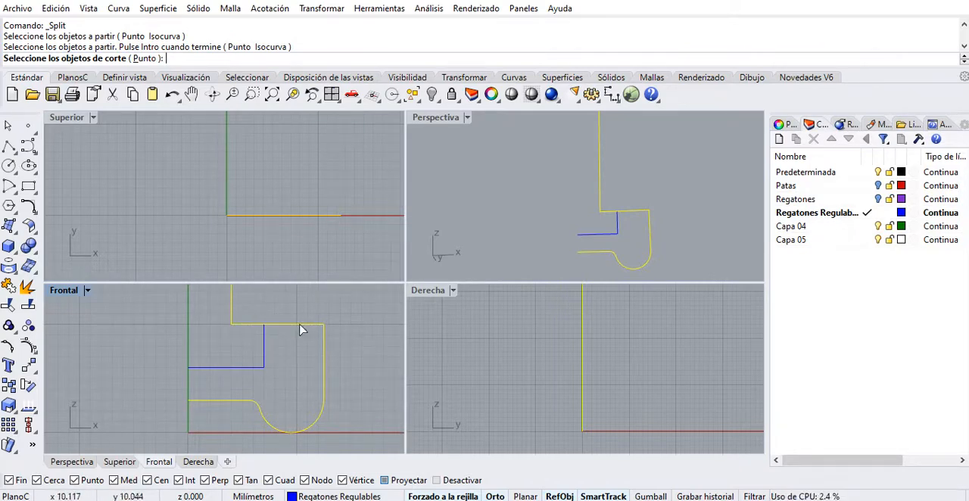
left_click(265, 342)
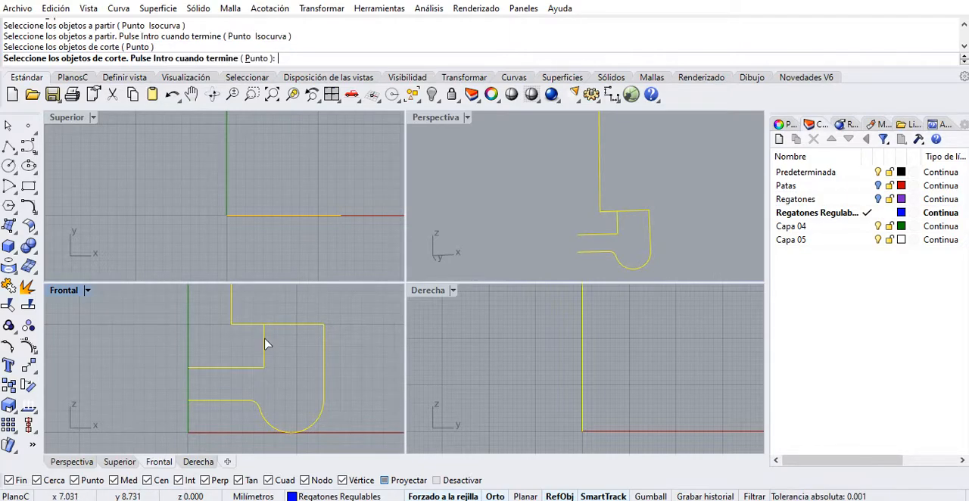
key("Return")
left_click(269, 331)
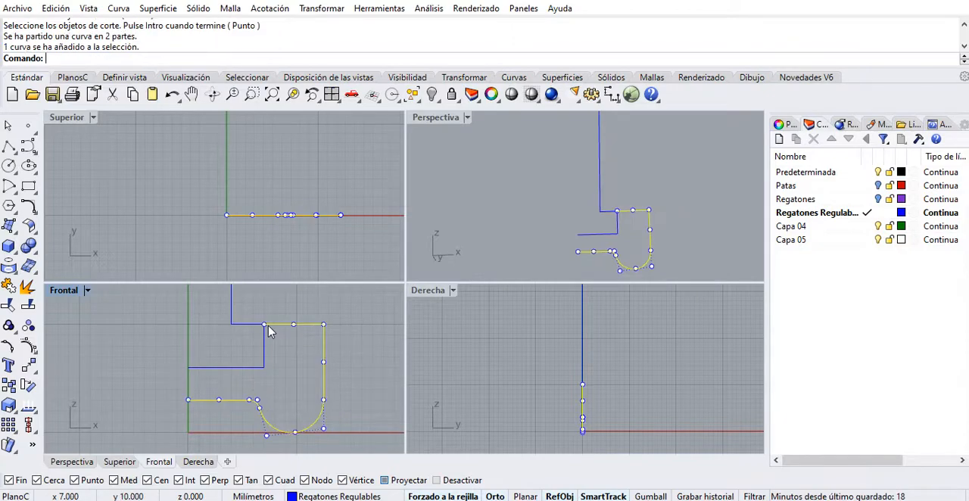
left_click(256, 329)
left_click(251, 330)
key("Escape")
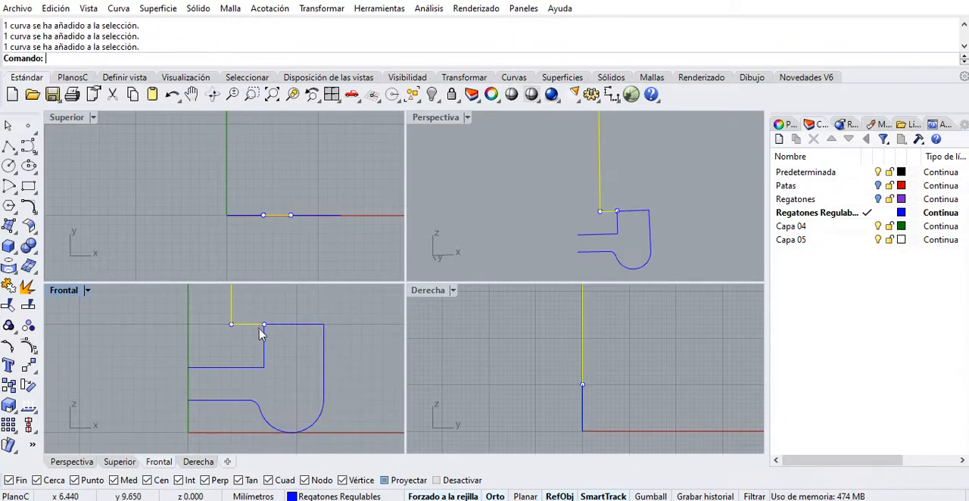
Duplicate the stepped polyline in place by copying and pasting it.
left_click(264, 343)
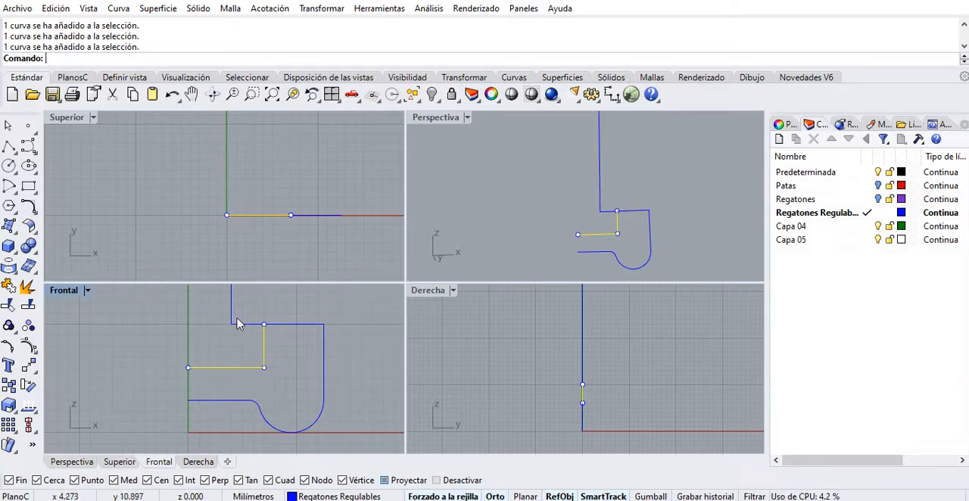
right_click_drag(309, 349, 278, 360)
scroll(273, 365, "up", 2)
scroll(275, 374, "up", 2)
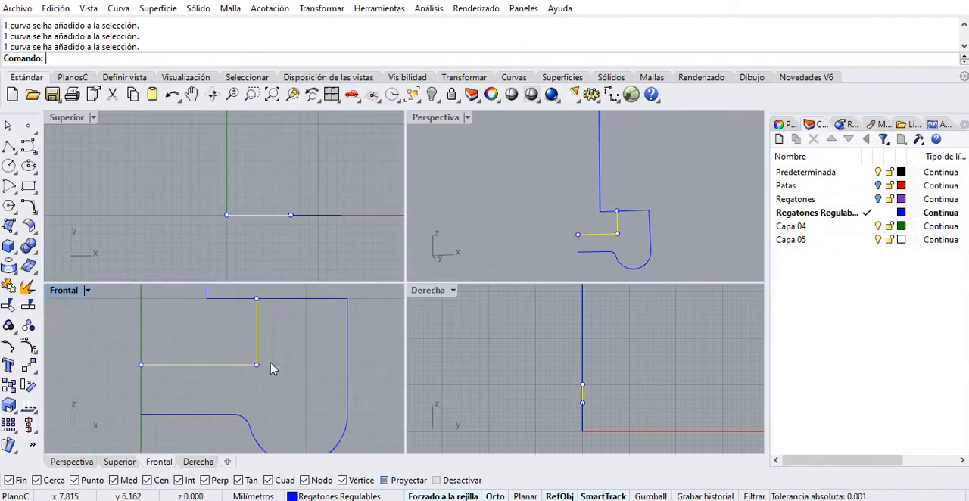
key("ctrl+c")
key("ctrl+v")
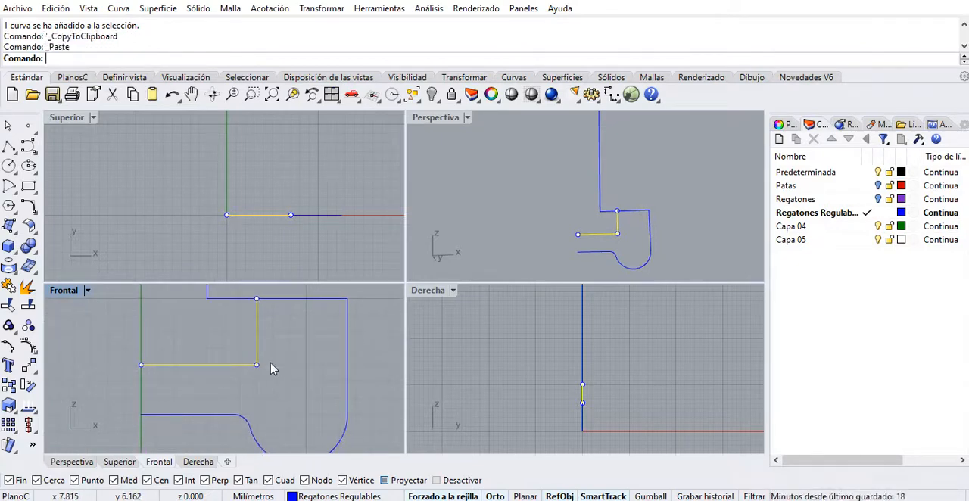
key("Escape")
Join one copy of the stepped polyline with the upper stem portion of the split profile.
left_click(258, 358)
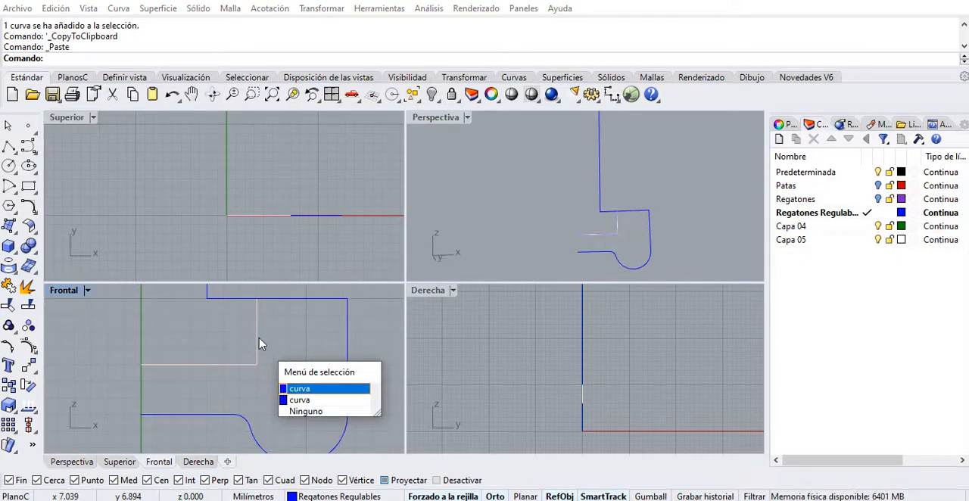
key("Escape")
left_click(258, 339)
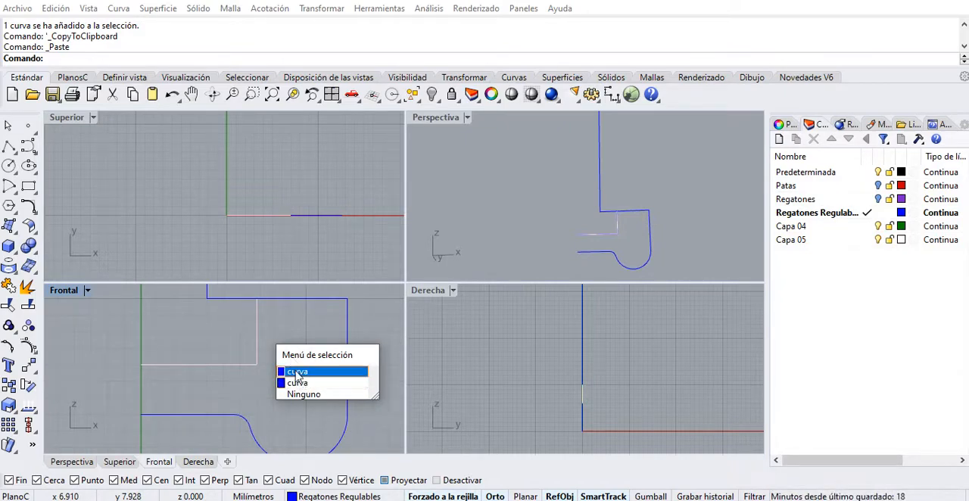
left_click(296, 372)
right_click_drag(244, 325, 264, 362)
left_click(249, 337, "shift")
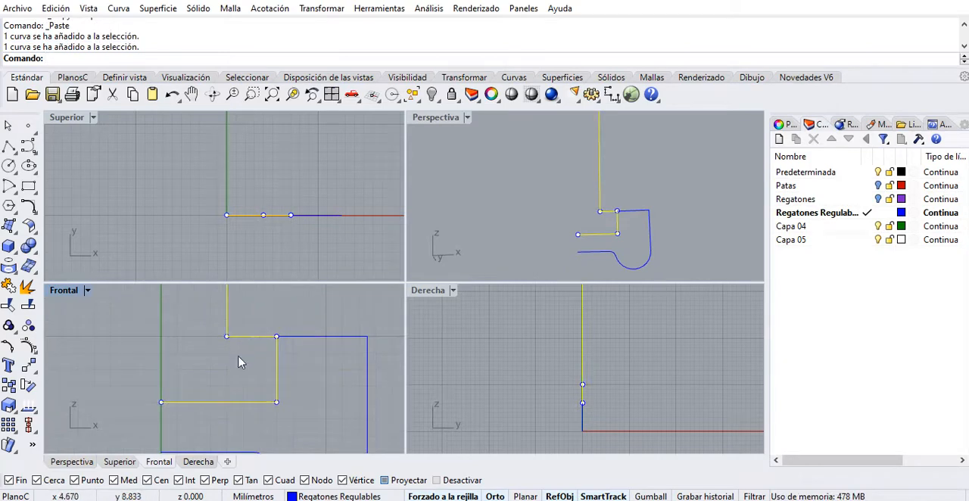
scroll(239, 363, "down", 4)
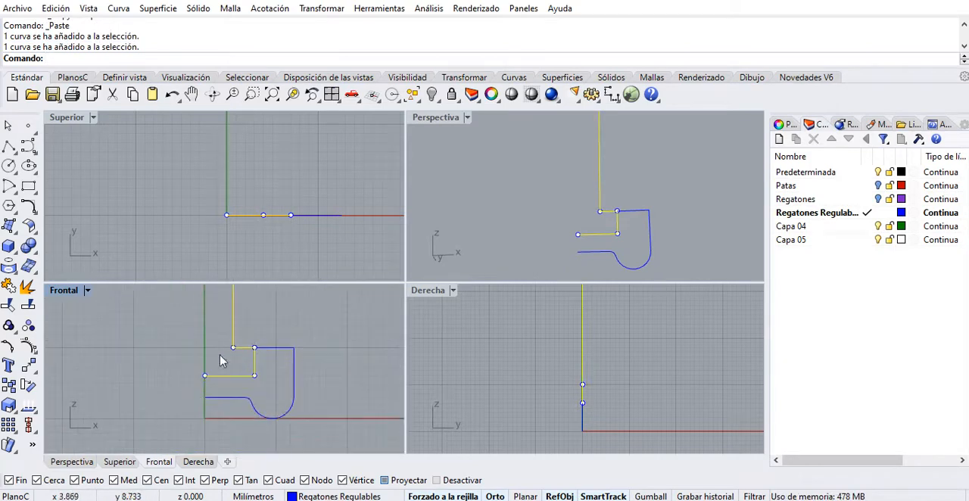
left_click(8, 285)
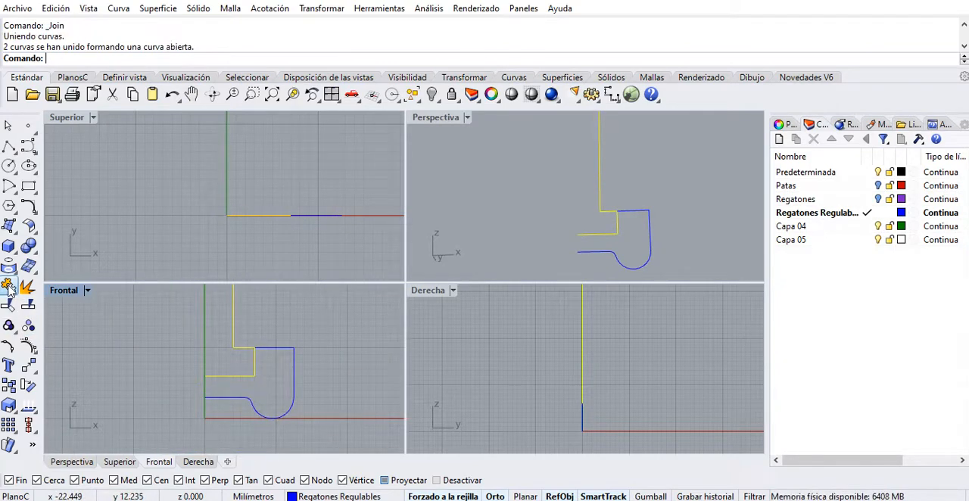
Join the other copy of the stepped polyline with the rounded base portion of the profile.
left_click(255, 372)
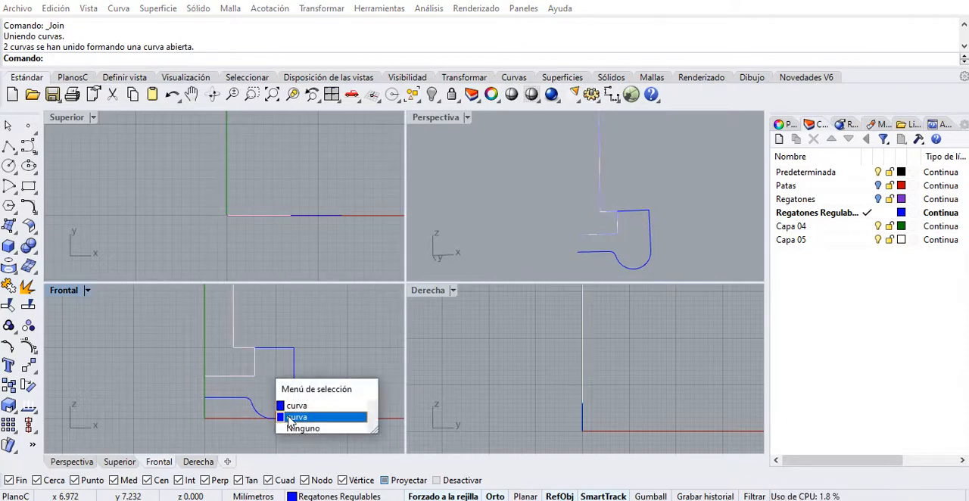
left_click(293, 409)
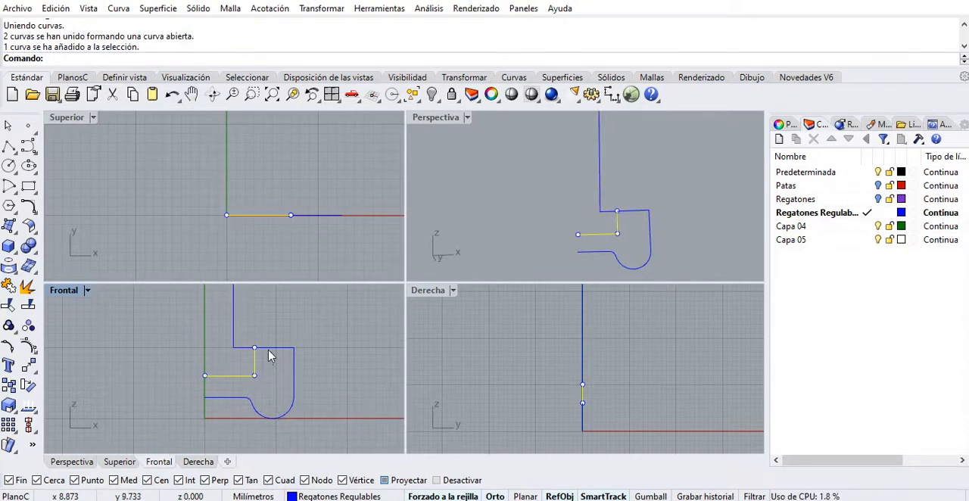
left_click(271, 355)
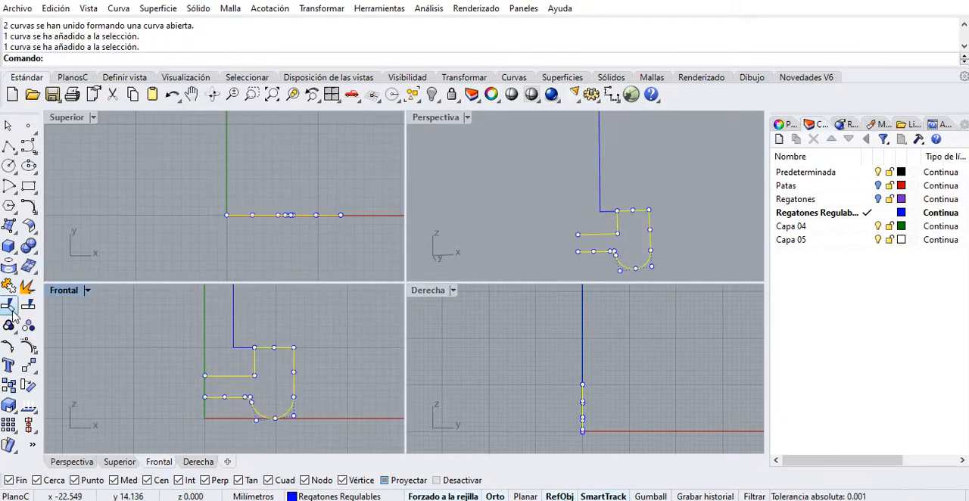
left_click(9, 284)
scroll(265, 370, "up", 3)
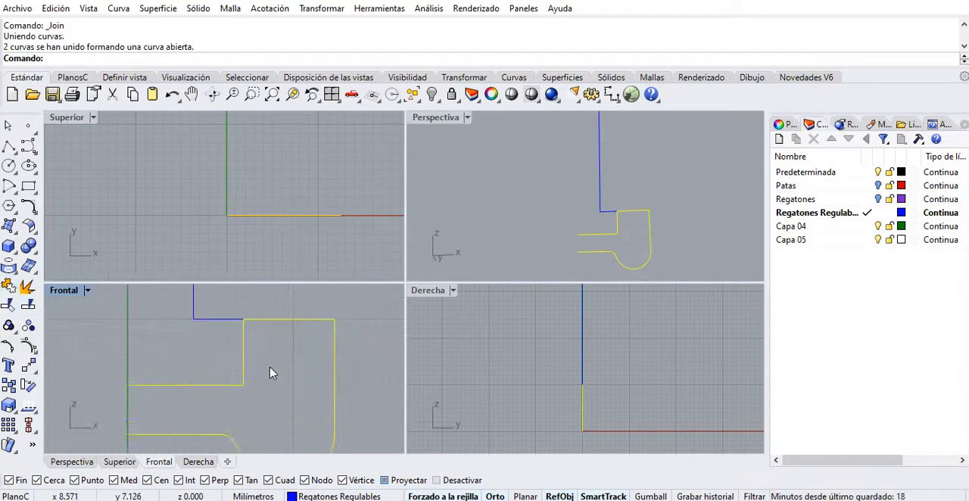
right_click_drag(271, 373, 242, 374)
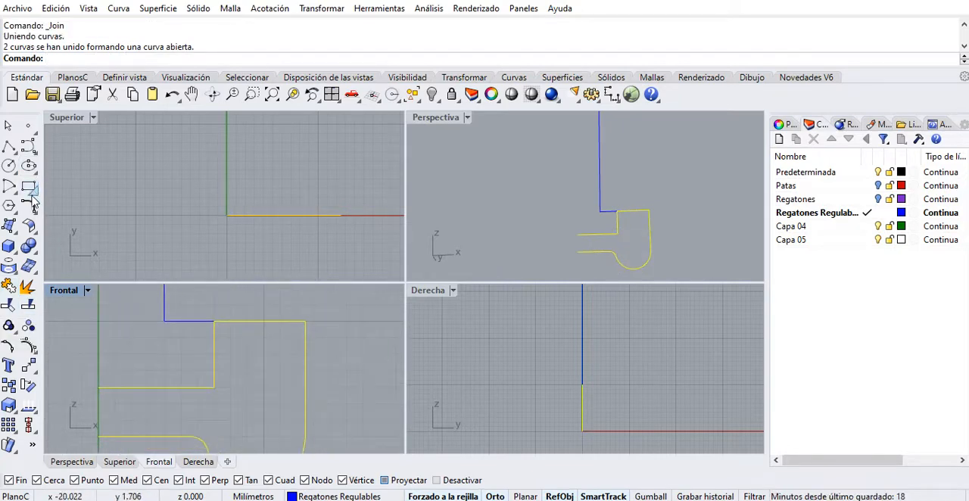
Switch to the dimensioned reference photo to compare the foot's parts, return to Rhino and clear the selection.
key("alt+Tab")
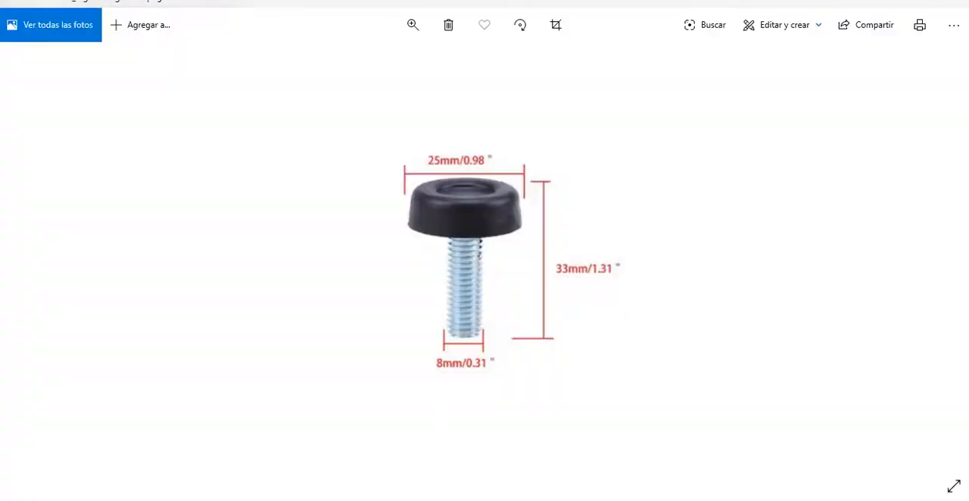
key("alt+Tab")
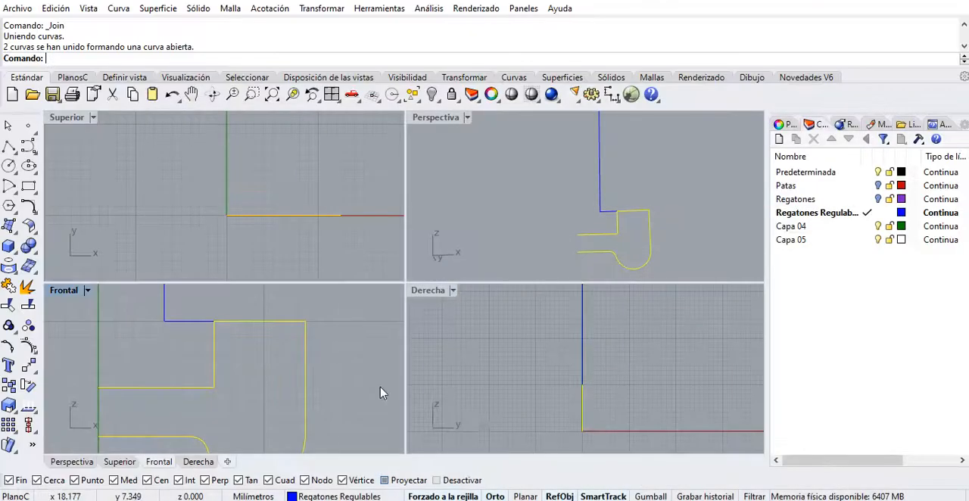
scroll(223, 369, "down", 3)
key("Escape")
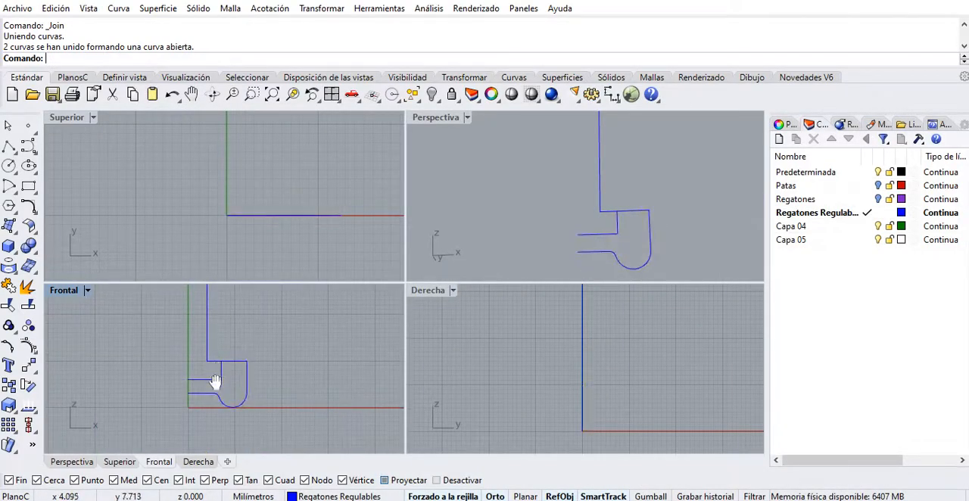
Revolve the stem and base profile curves 360° around the vertical axis, starting the axis at the origin (0).
left_click(13, 250)
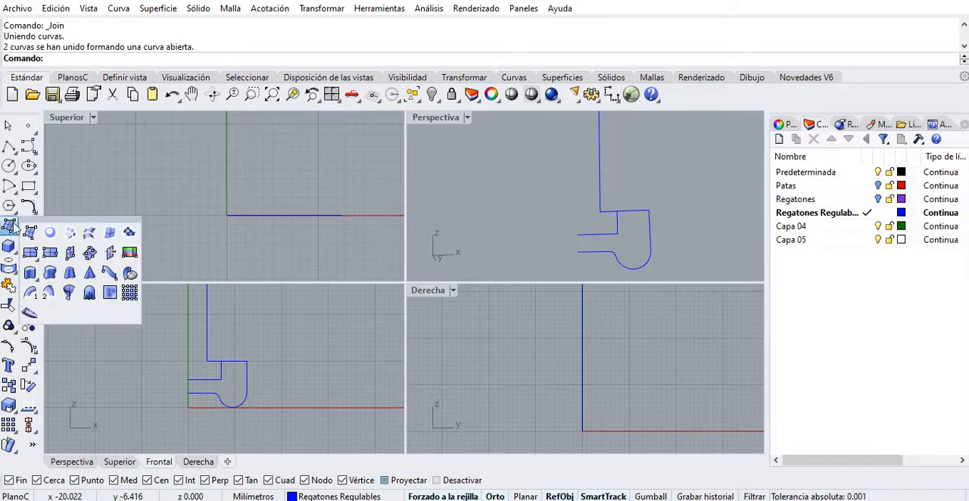
left_click(70, 293)
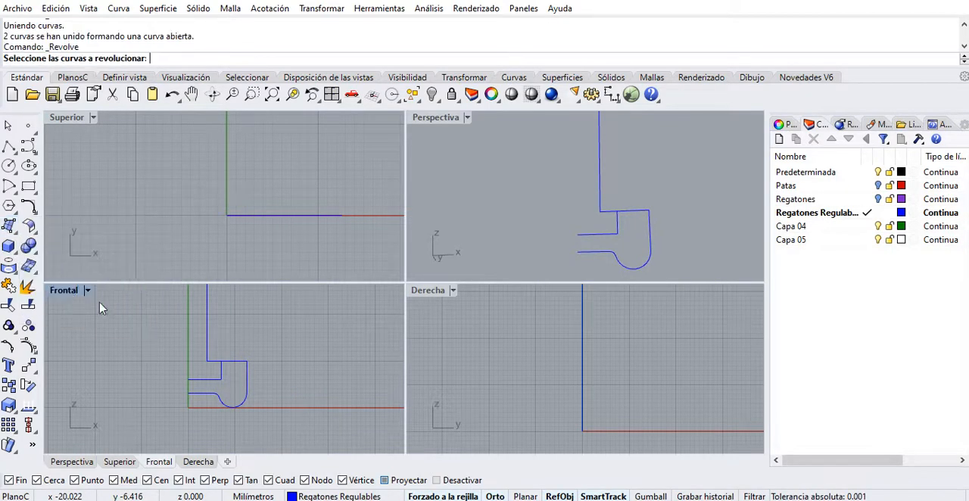
left_click(207, 335)
left_click(243, 369)
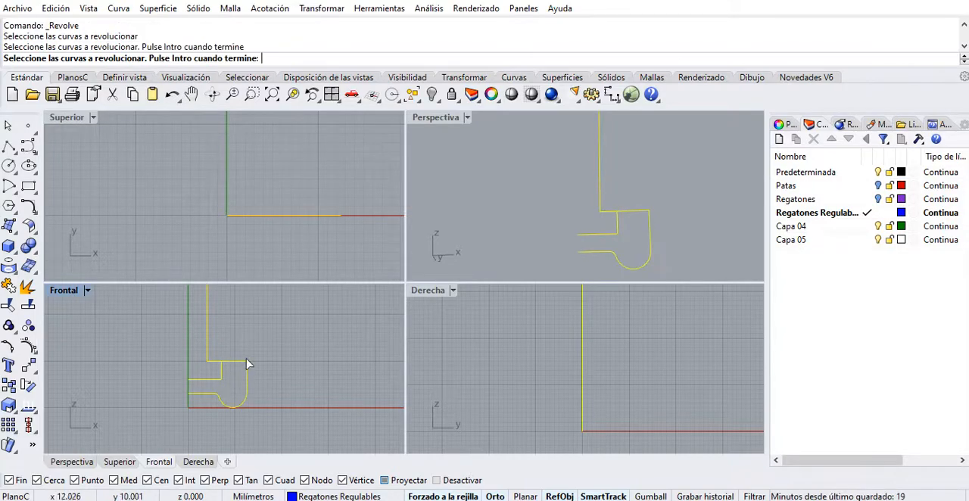
scroll(270, 342, "down", 3)
key("Return")
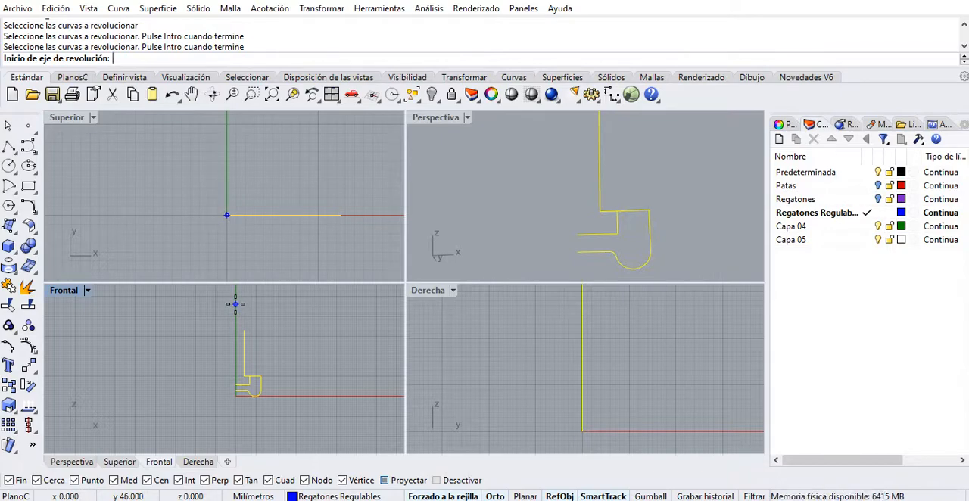
type("0")
key("Return")
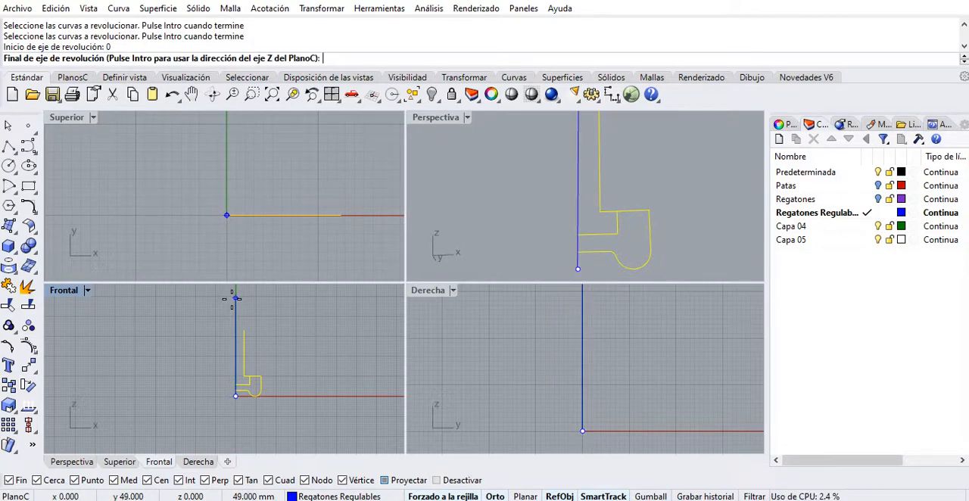
left_click(234, 300)
key("Return")
key("Return")
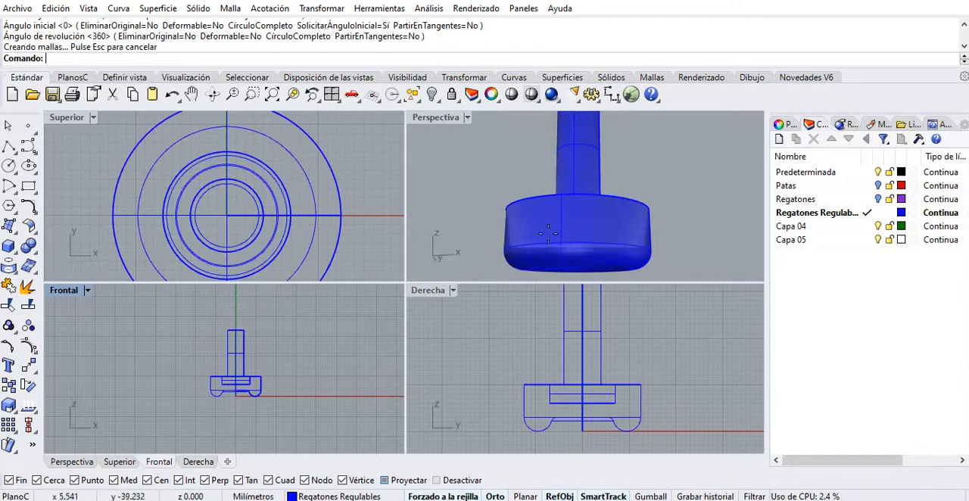
Examine the revolved foot in the perspective view, selecting the base to check that it is separate from the stem.
right_click_drag(586, 121, 563, 209)
scroll(586, 179, "down", 4)
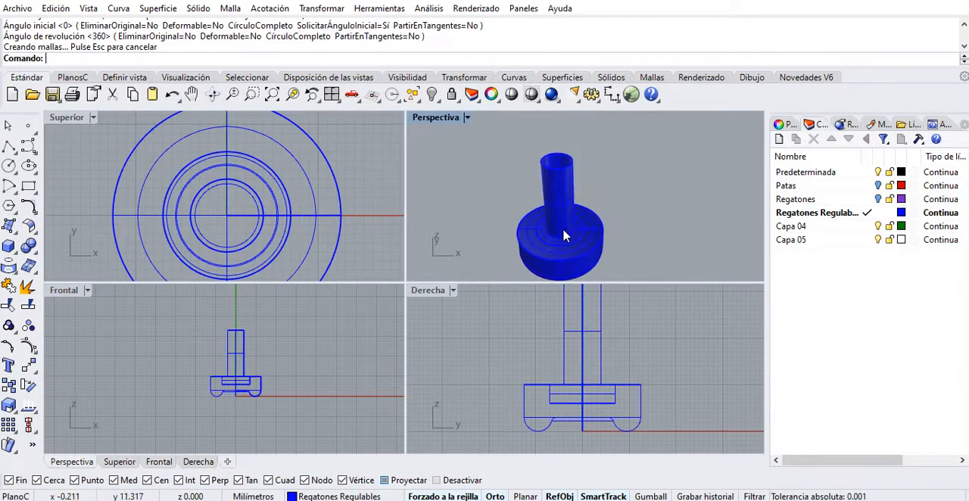
left_click(564, 234)
left_click(591, 237)
left_click(591, 236)
scroll(550, 234, "up", 4)
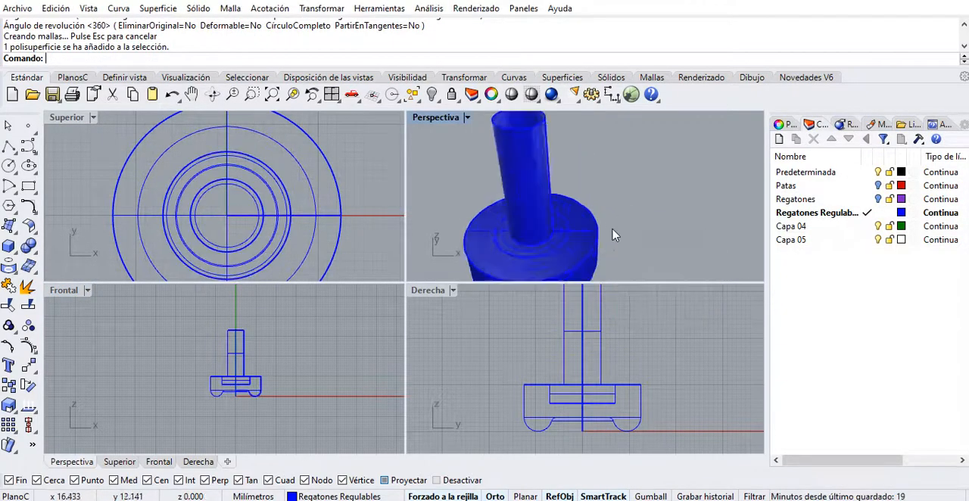
left_click(555, 241)
right_click_drag(555, 234, 607, 212, "shift")
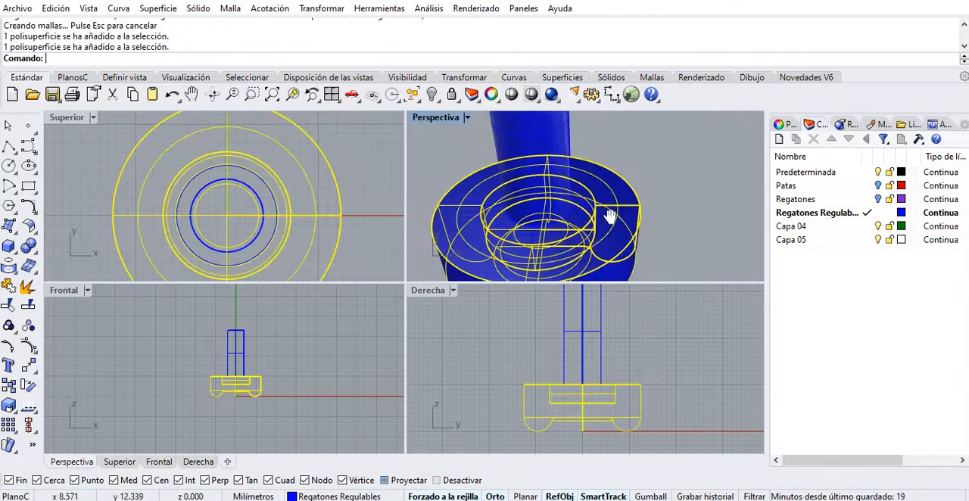
Close the open top end of the revolved stem with the Tapar command.
left_click(538, 151)
left_click(624, 195)
left_click(533, 121)
right_click_drag(614, 166, 657, 123, "shift")
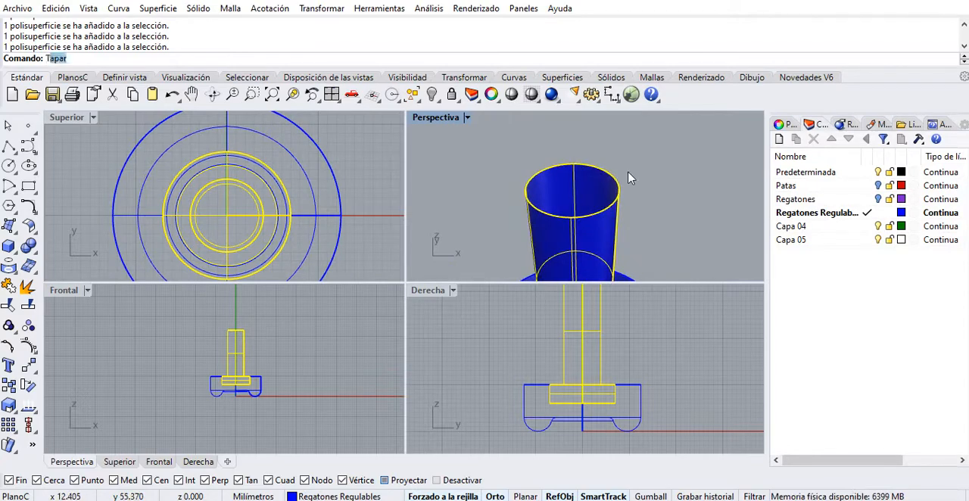
type("p")
key("Return")
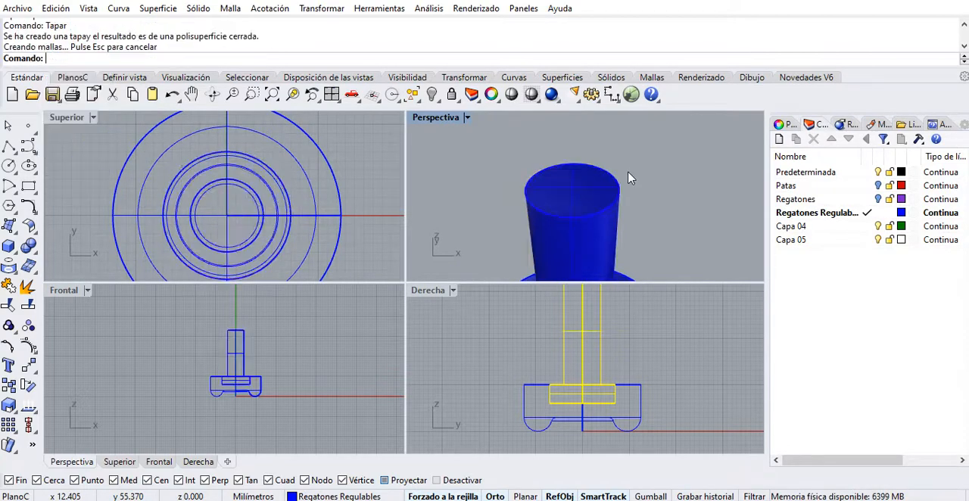
Rename the layer Capa 04 as Tornillo.
left_click(799, 226)
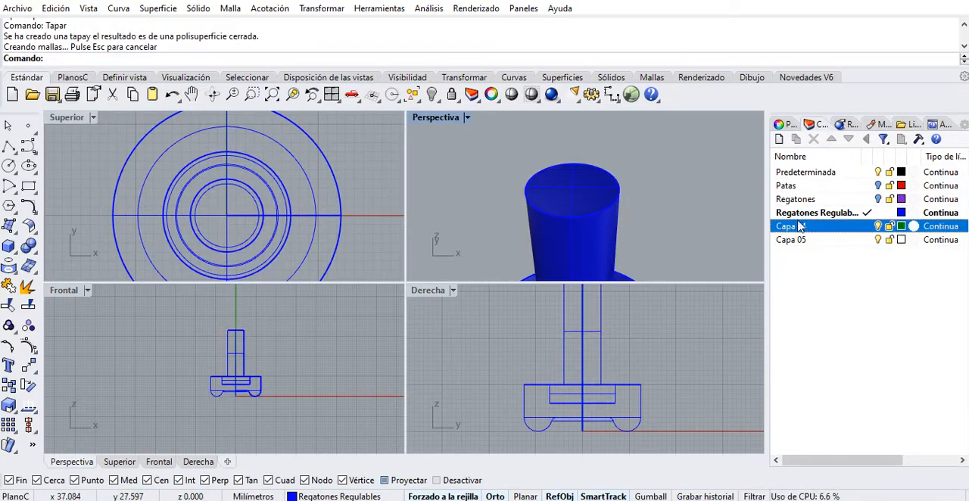
left_click(799, 229)
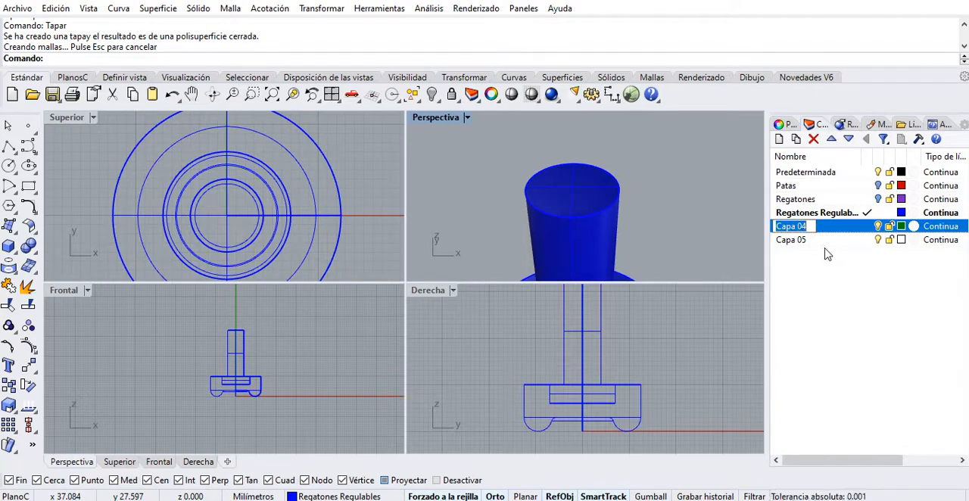
type("t")
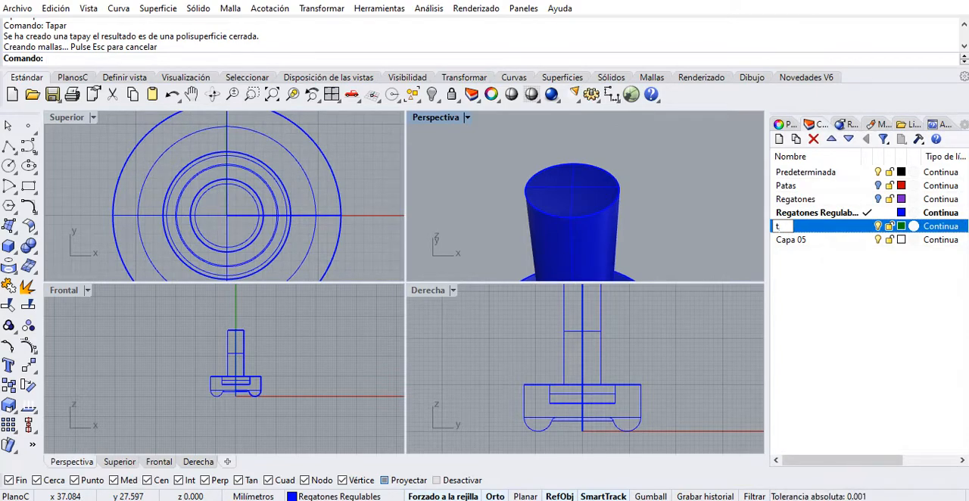
type("orni")
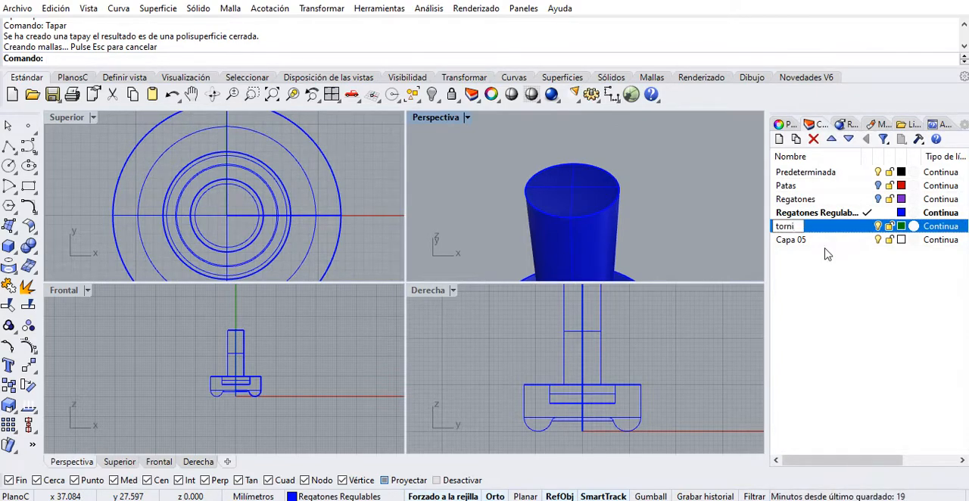
key("BackSpace")
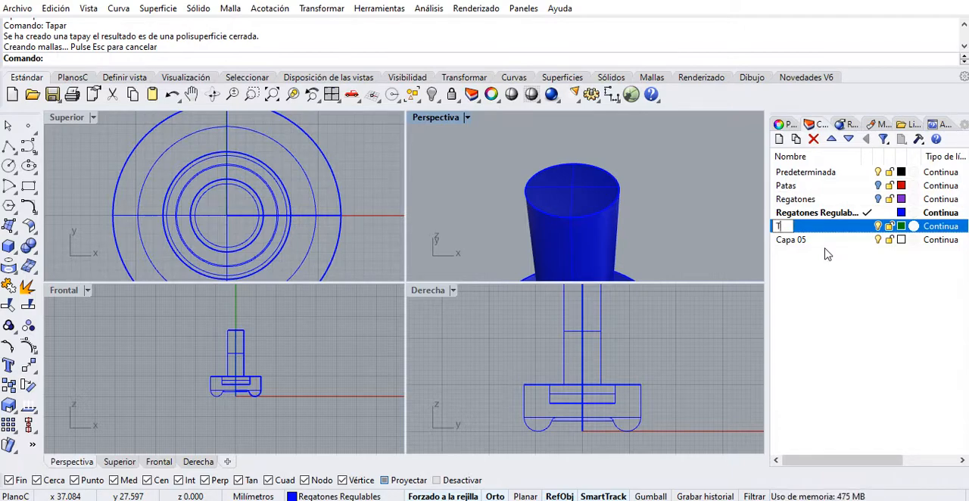
type("Tornillo")
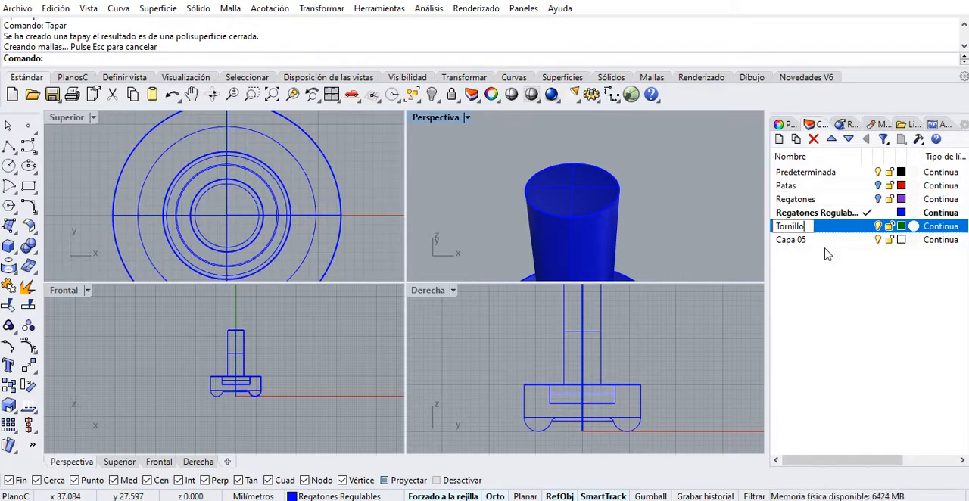
left_click(853, 289)
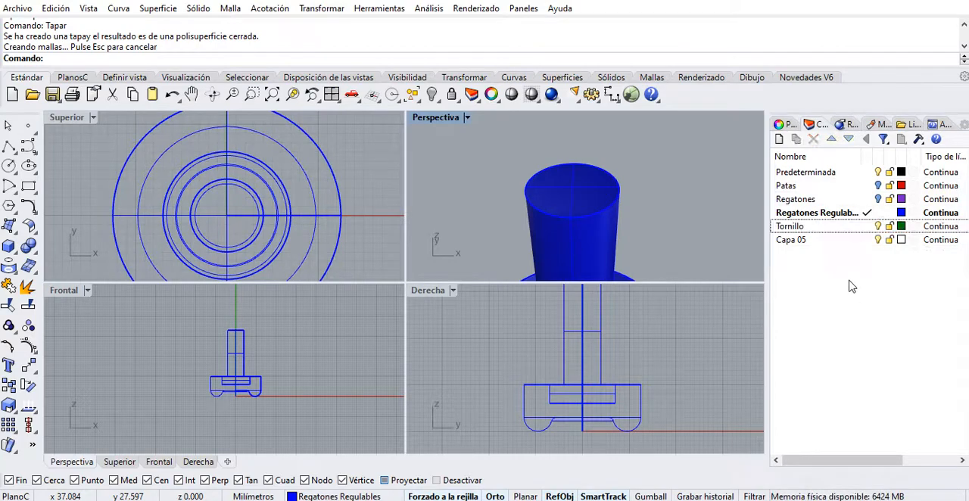
left_click(613, 193)
right_click(790, 228)
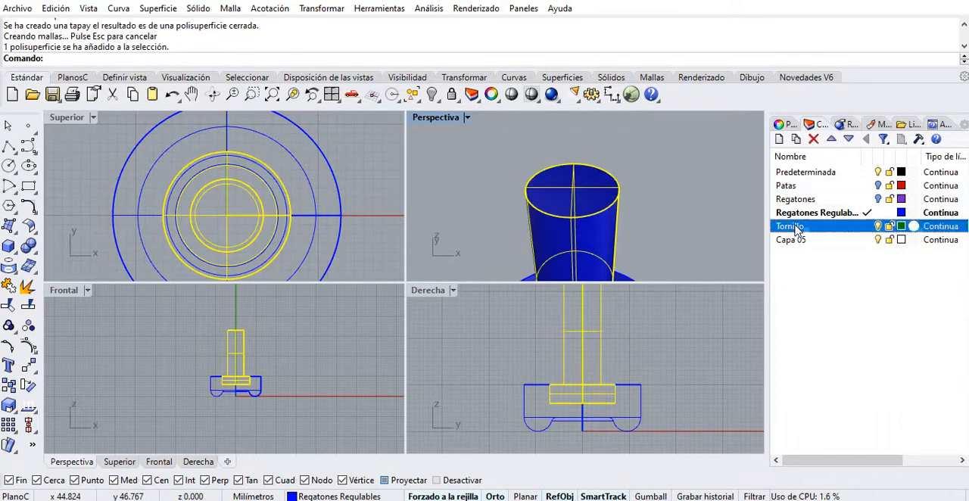
left_click(711, 246)
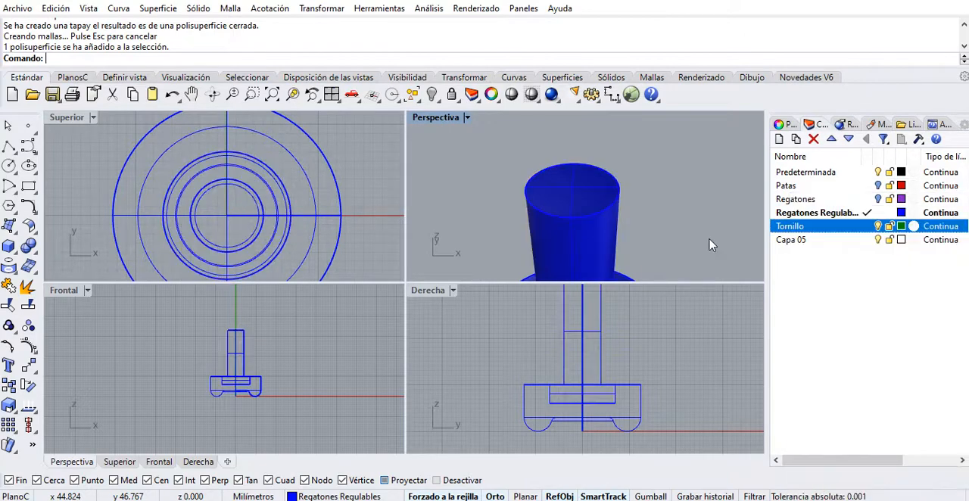
Move the closed stem solid to the Tornillo layer and clear the selection.
scroll(695, 228, "down", 3)
right_click_drag(695, 228, 664, 165, "shift")
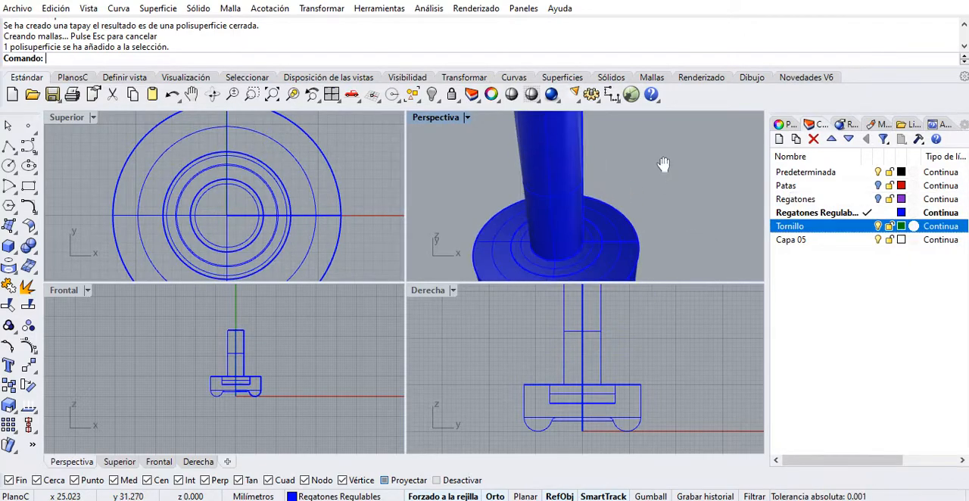
left_click(551, 158)
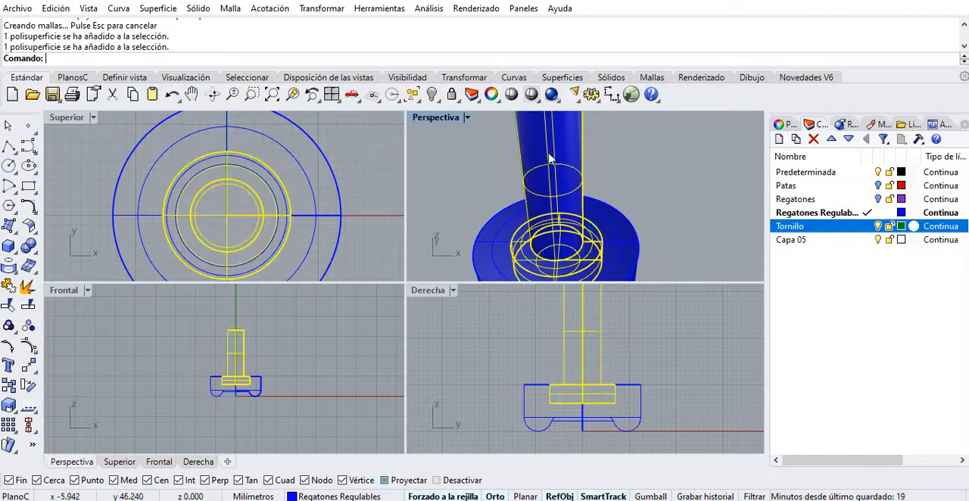
right_click(802, 234)
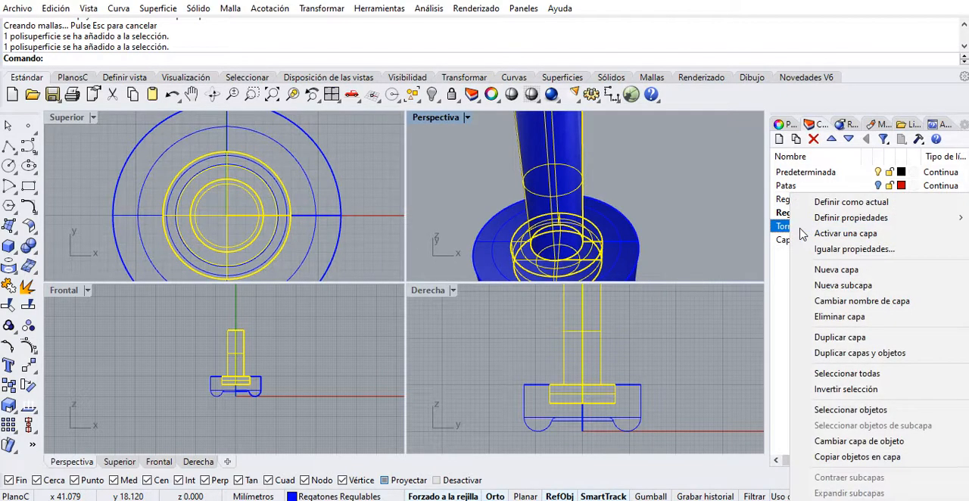
left_click(858, 442)
scroll(621, 227, "down", 3)
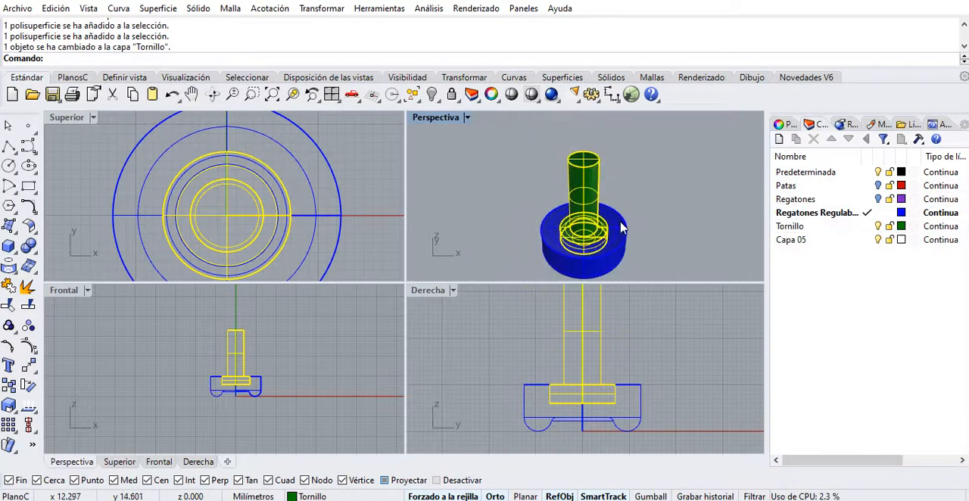
right_click_drag(621, 227, 564, 236)
left_click(647, 225)
Move the stem's remaining profile curve to the Tornillo layer as well, selecting it together with the solid, and deselect everything.
scroll(587, 206, "up", 2)
scroll(587, 206, "up", 1)
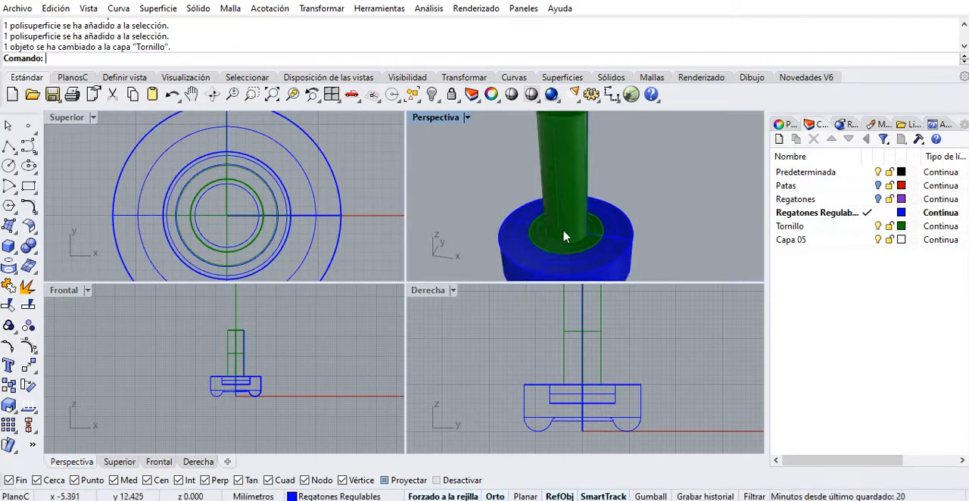
left_click(588, 160)
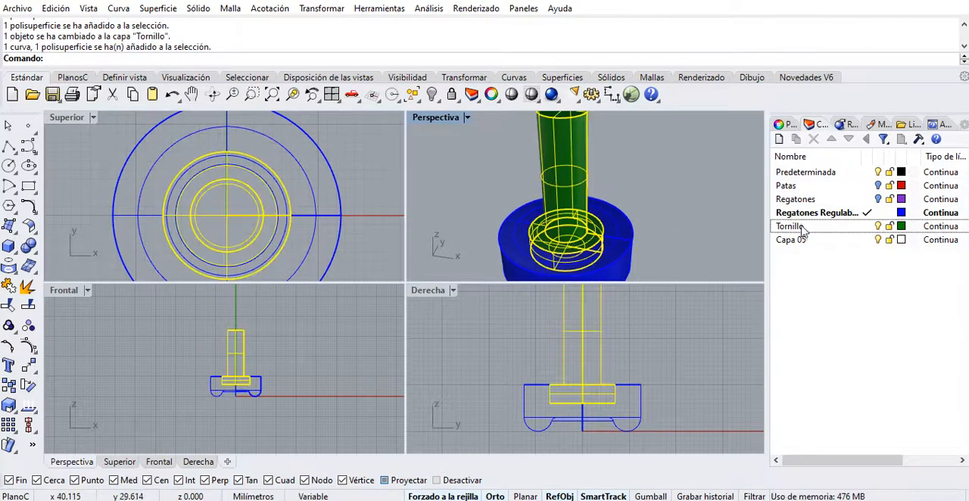
right_click(805, 229)
left_click(833, 440)
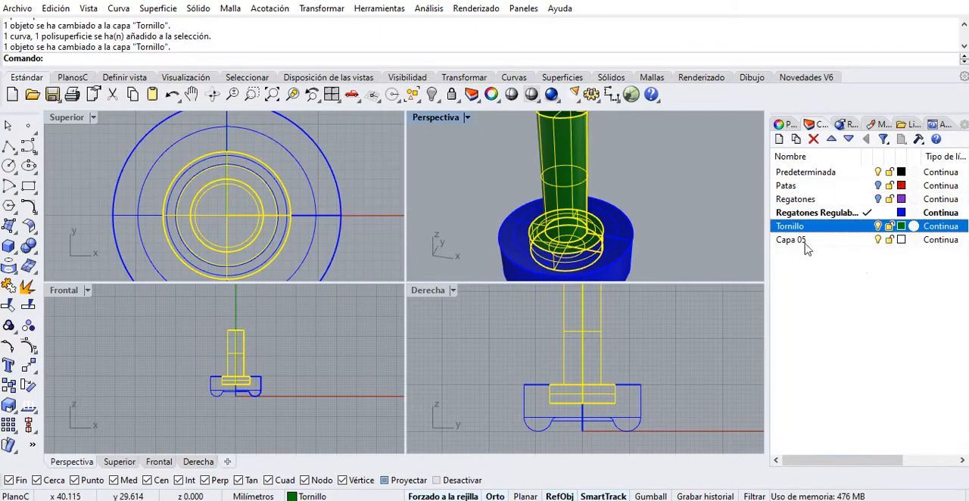
left_click(600, 161)
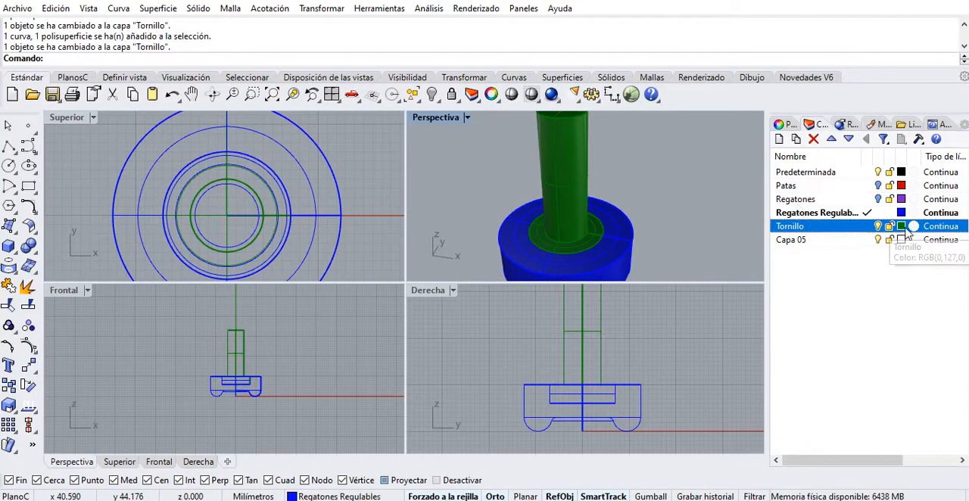
scroll(673, 198, "down", 2)
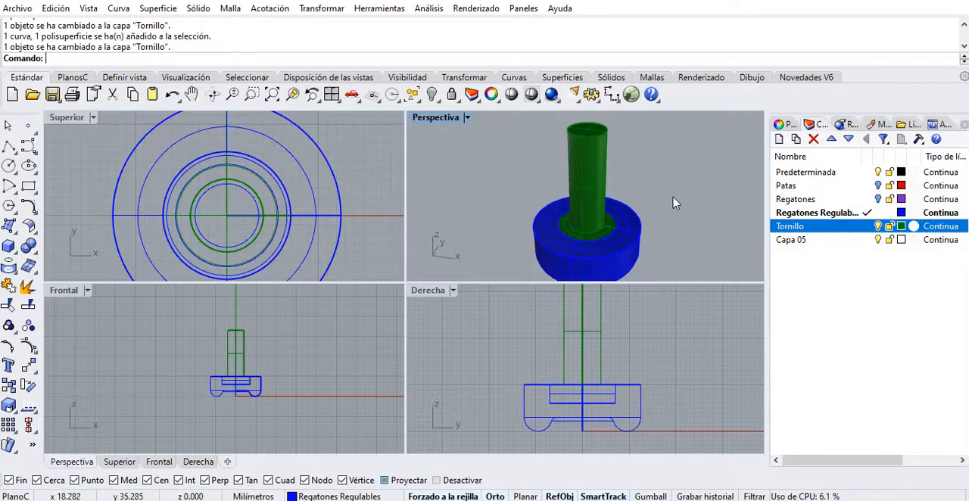
right_click_drag(669, 210, 717, 231, "shift")
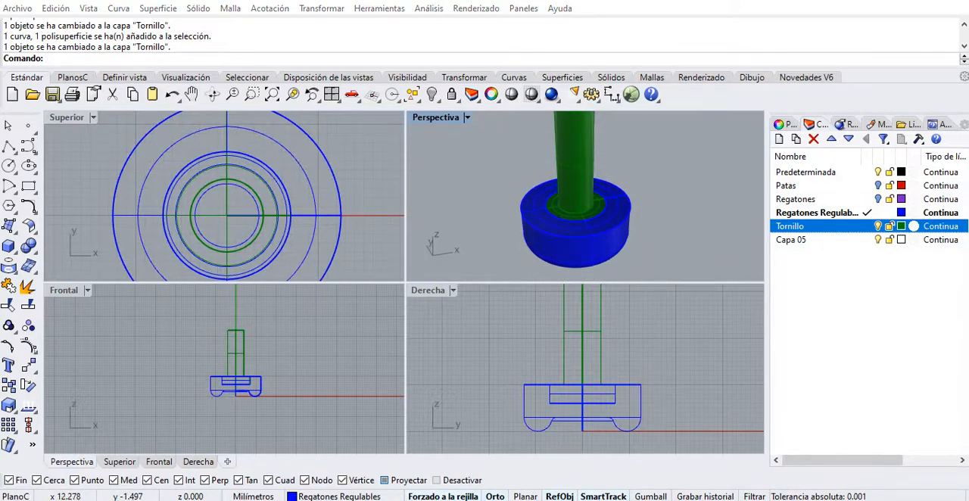
key("alt+Tab")
key("alt+Tab")
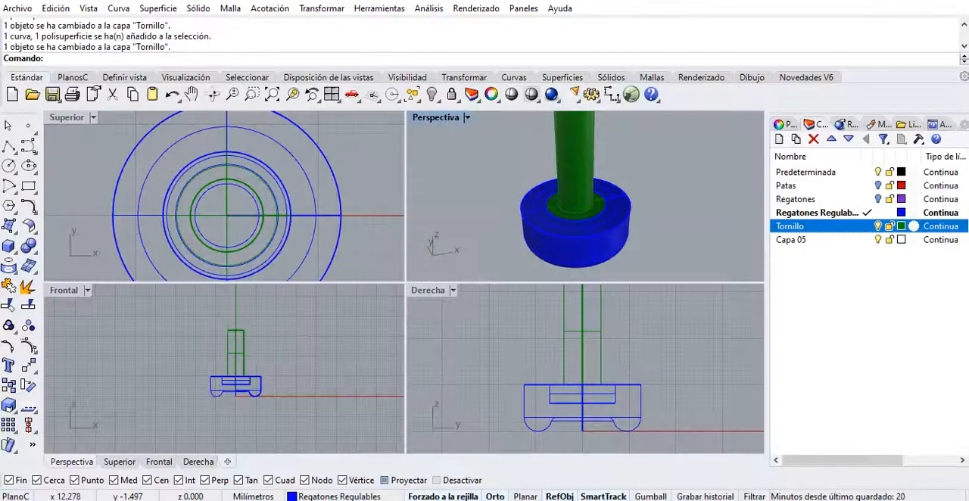